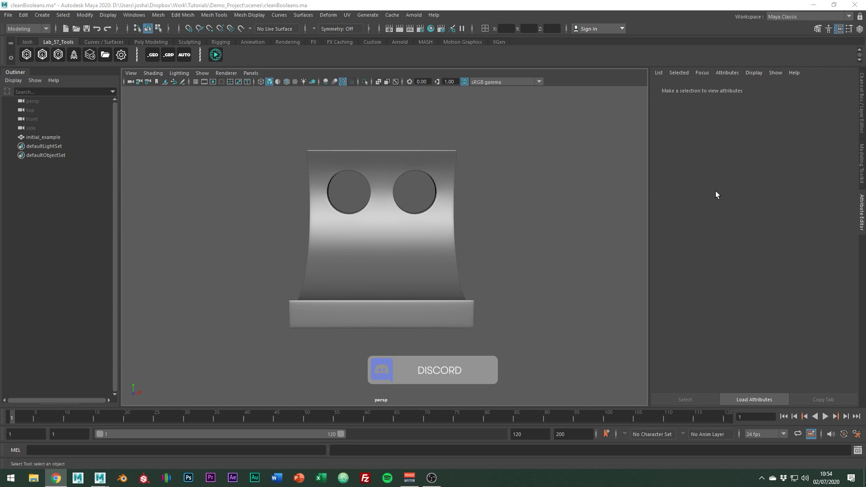
- Move the reference bracket initial_example off toward the back right to clear space
alt+drag(459, 215, 413, 221)
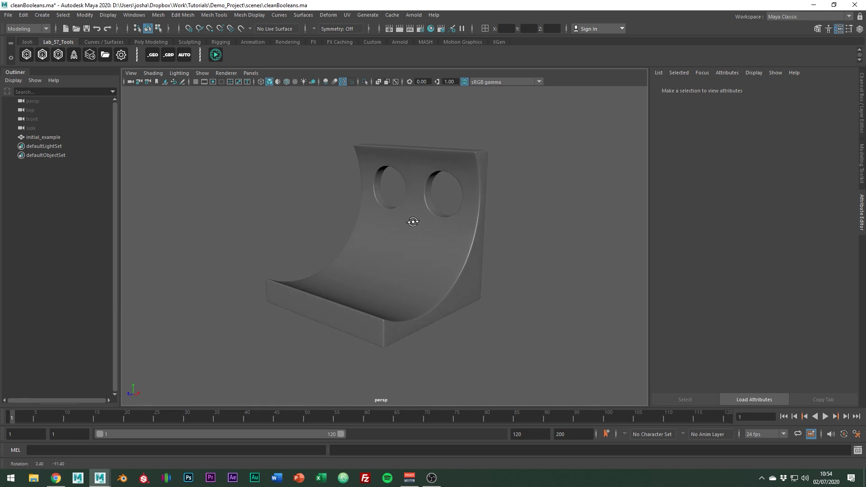
click(424, 296)
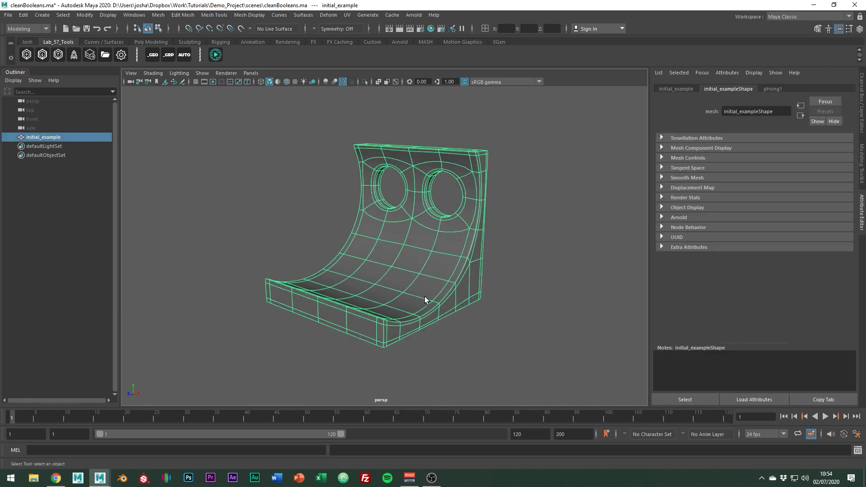
key(w)
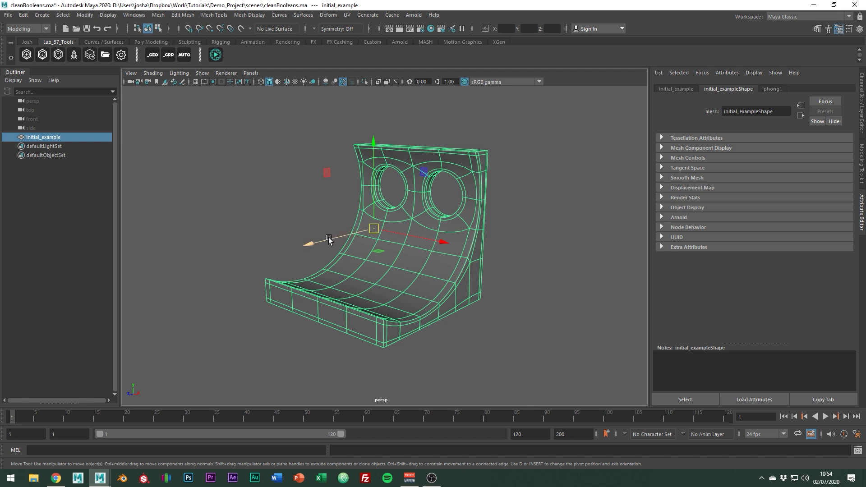
drag(329, 237, 417, 255)
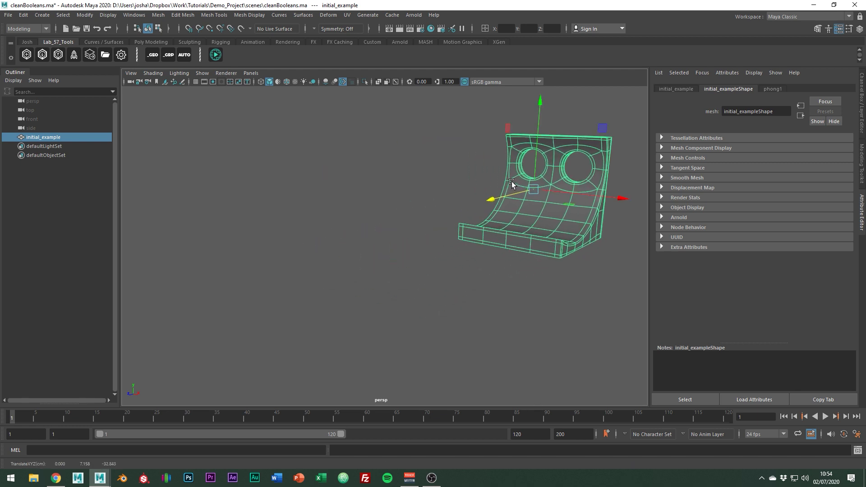
- Draw a tall polygon cube on the grid to the left of the reference bracket
click(411, 256)
shift+right_drag(410, 255, 401, 282)
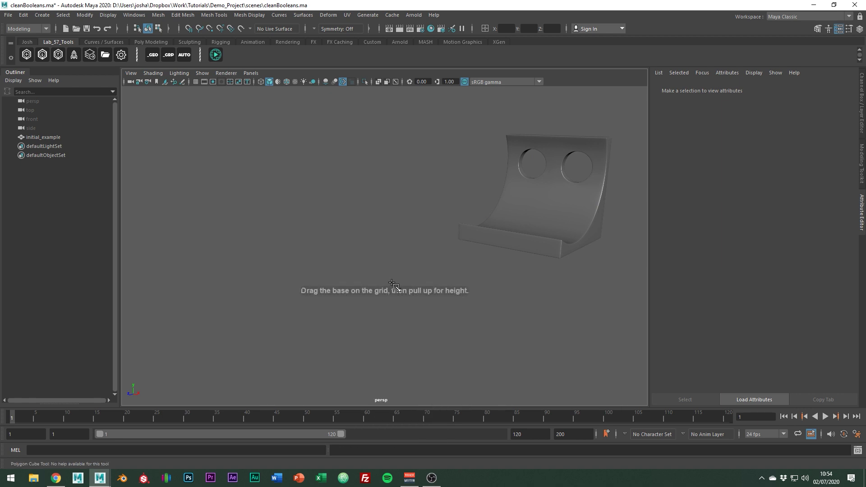
drag(392, 285, 564, 189)
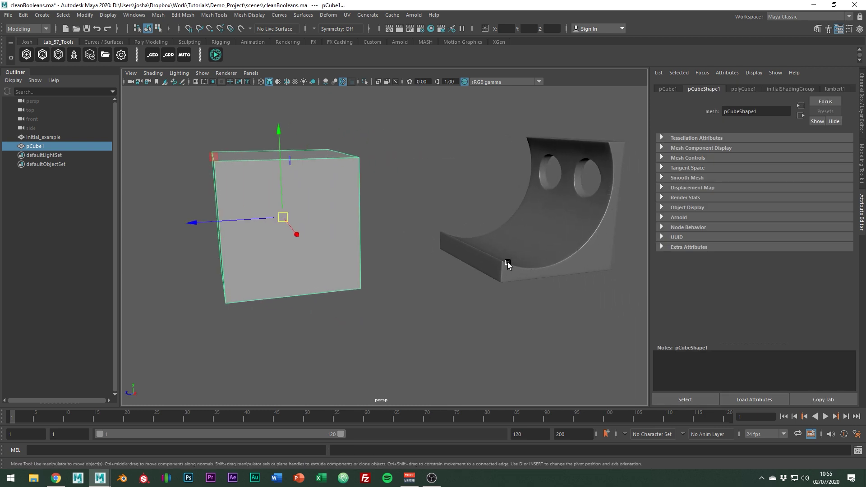
click(434, 293)
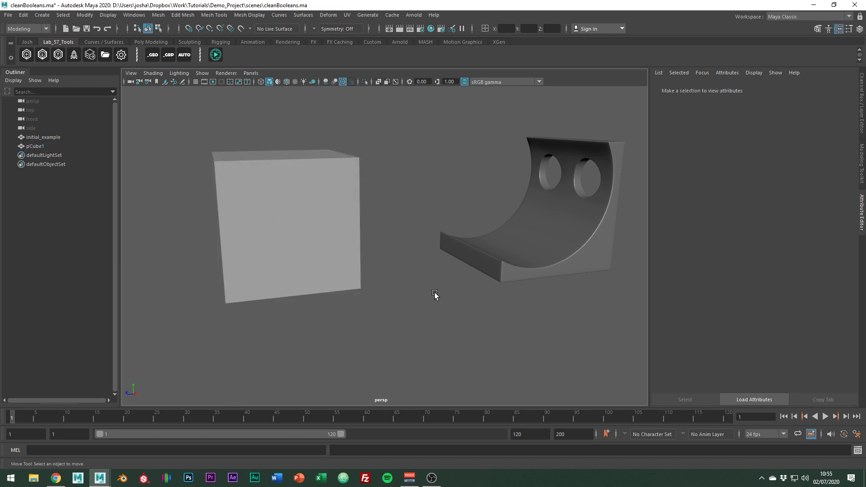
- Draw a polygon cylinder with 20 axis subdivisions in front of the cube
shift+right_click(435, 293)
shift+right_drag(435, 293, 393, 291)
alt+drag(389, 318, 356, 297)
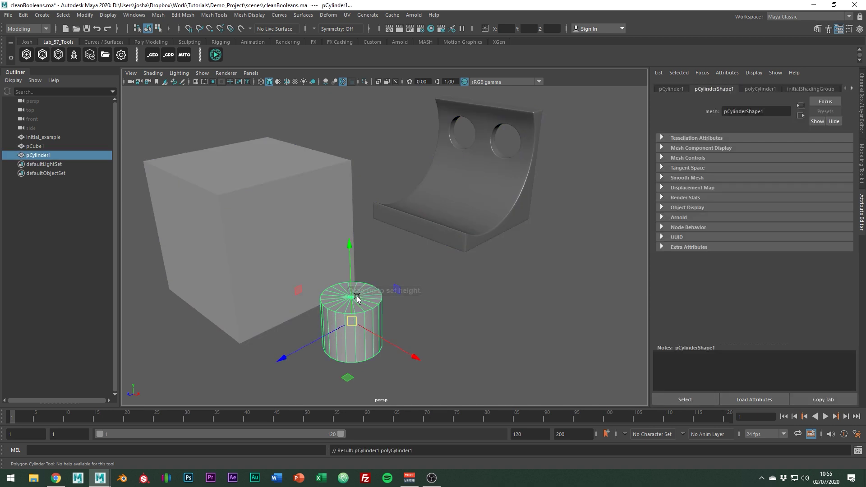
click(760, 89)
click(743, 169)
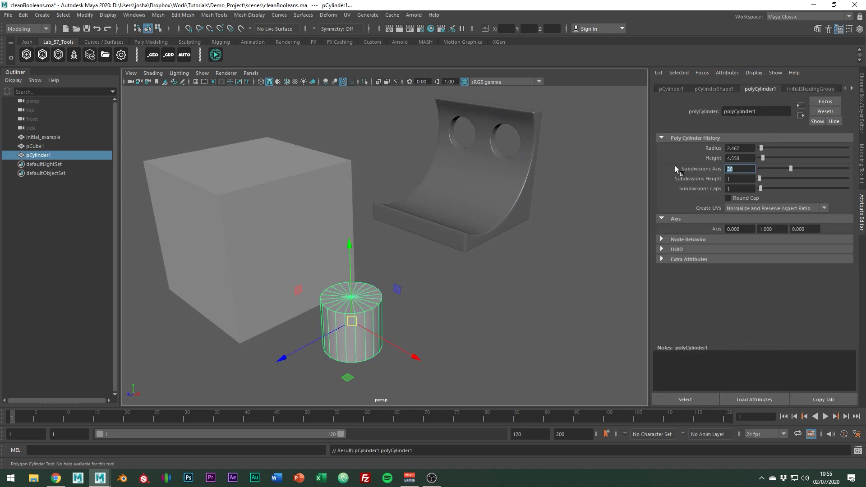
- Rotate the cylinder 90° onto its side and push it into the cube's lower edge
key(e)
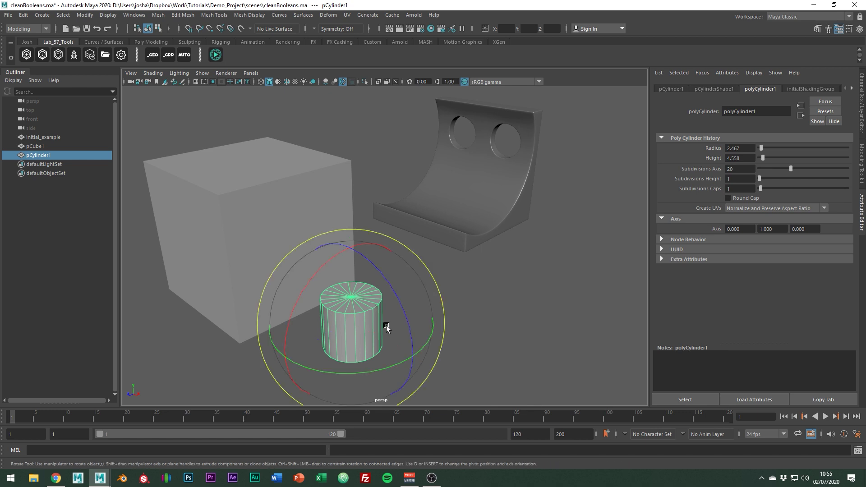
alt+middle_drag(386, 327, 527, 315)
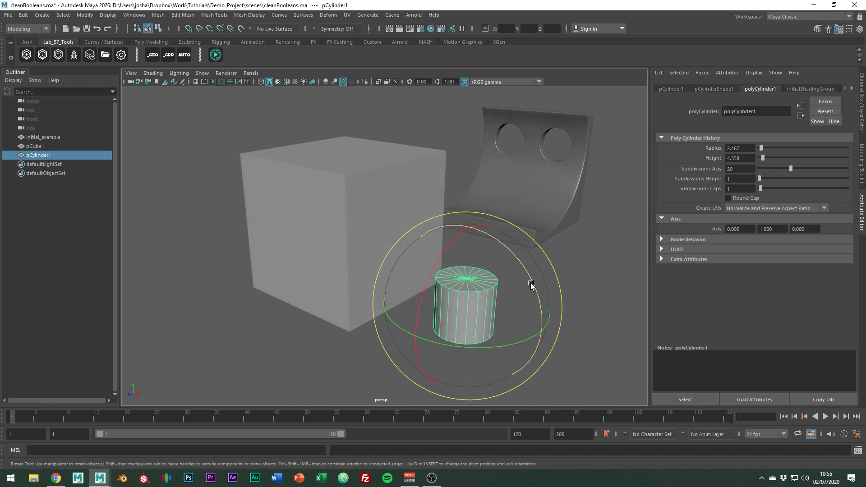
drag(530, 285, 477, 248)
key(w)
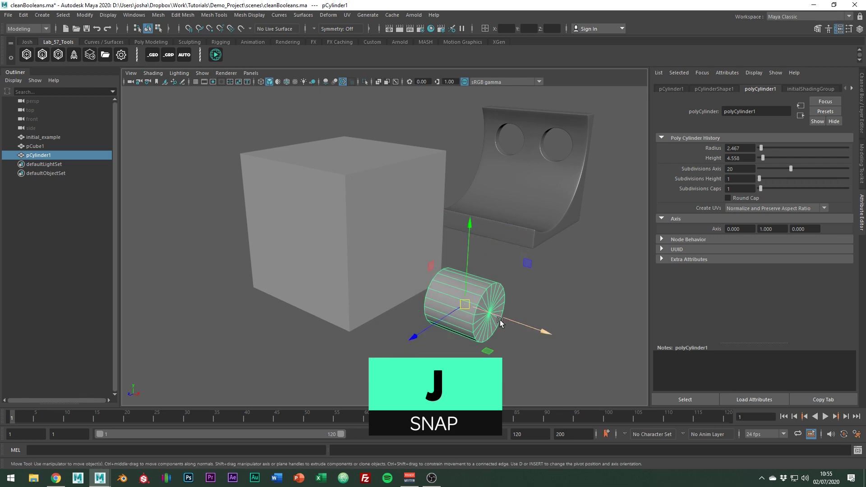
drag(487, 325, 459, 266)
key(r)
alt+drag(309, 248, 408, 180)
key(w)
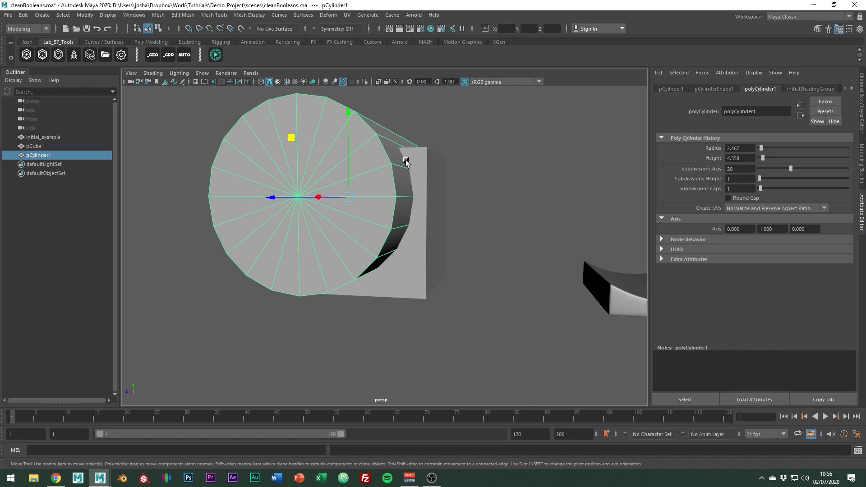
alt+drag(406, 163, 402, 192)
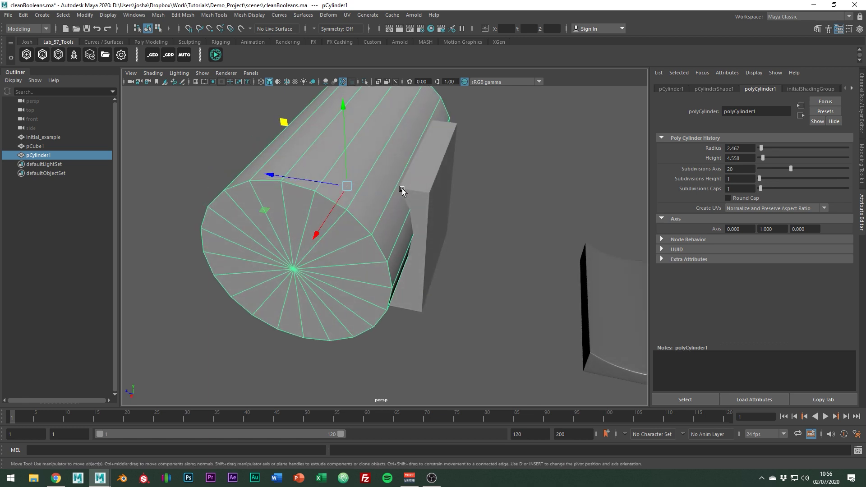
- Boolean Difference the cylinder out of the cube to form the curved bracket pCube2
click(519, 178)
click(439, 166)
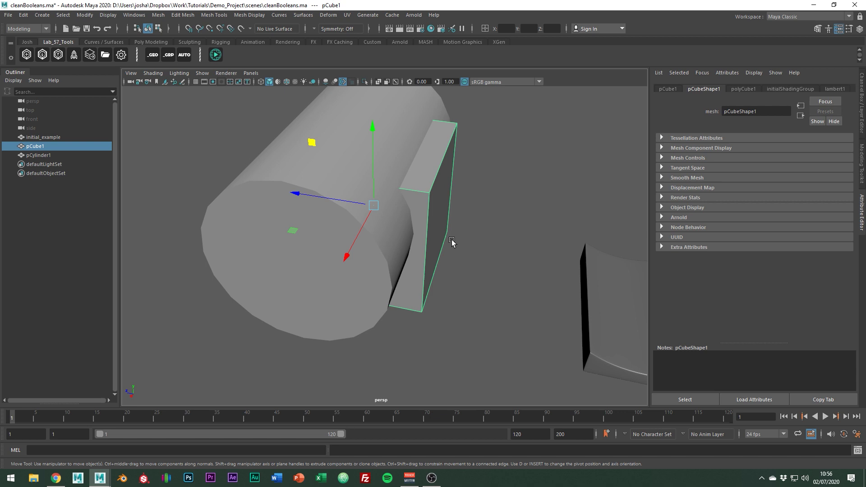
shift+click(254, 197)
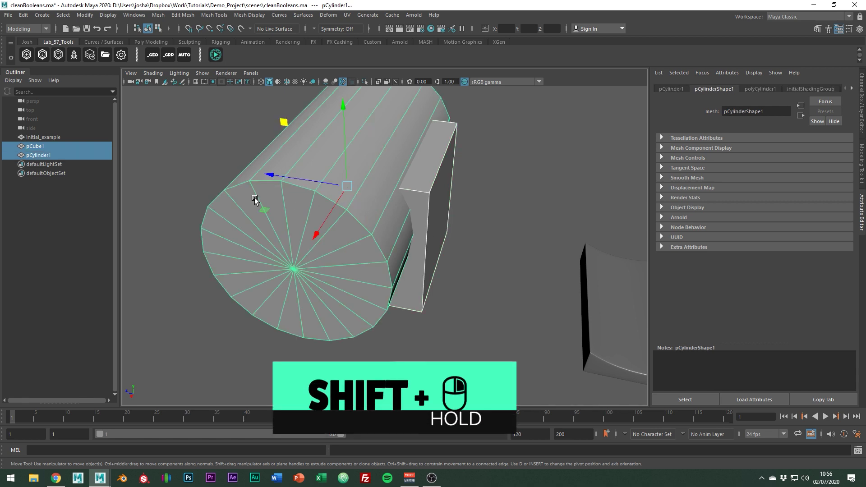
shift+right_click(255, 198)
shift+right_drag(256, 201, 233, 397)
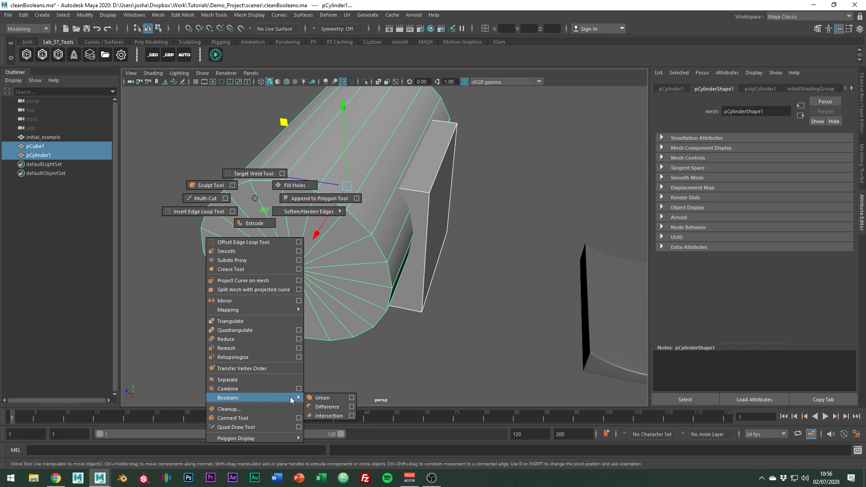
shift+right_drag(291, 397, 344, 409)
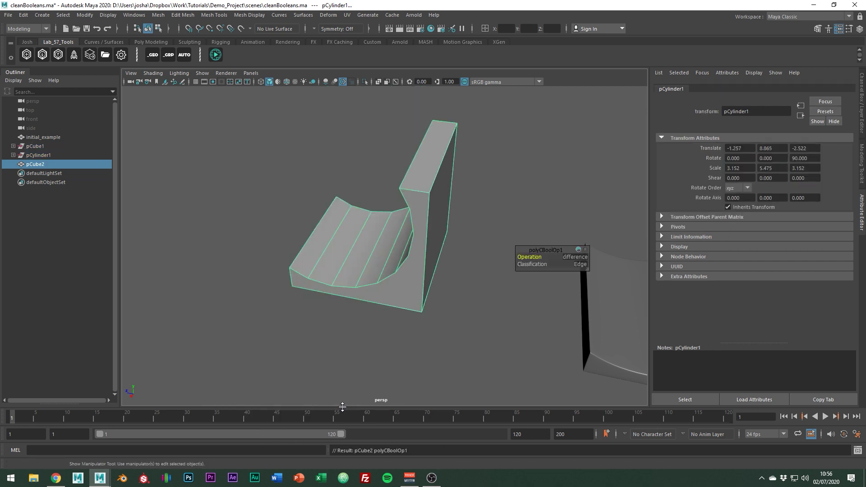
alt+drag(350, 371, 410, 351)
- Delete pCube2's construction history with Edit > Delete by Type > History
click(380, 269)
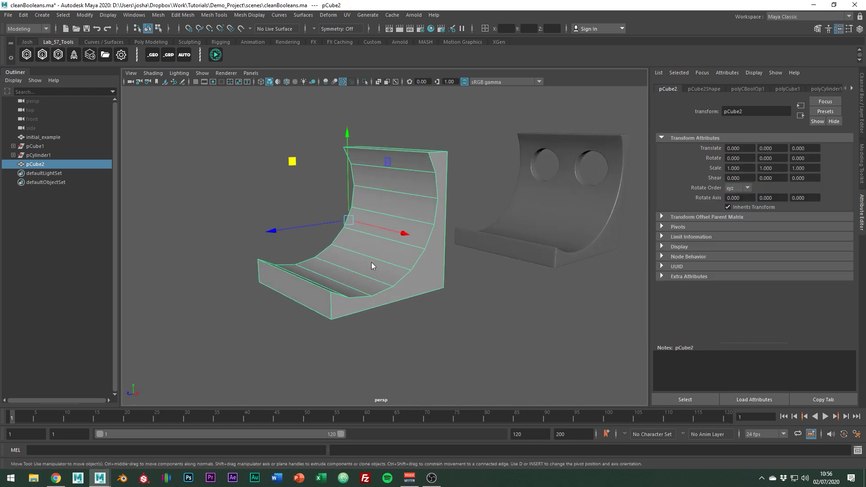
click(23, 14)
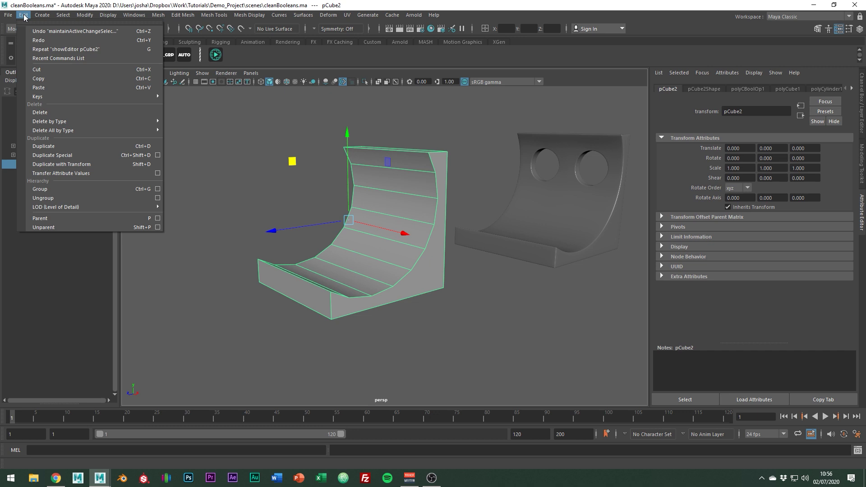
mouse_move(41, 125)
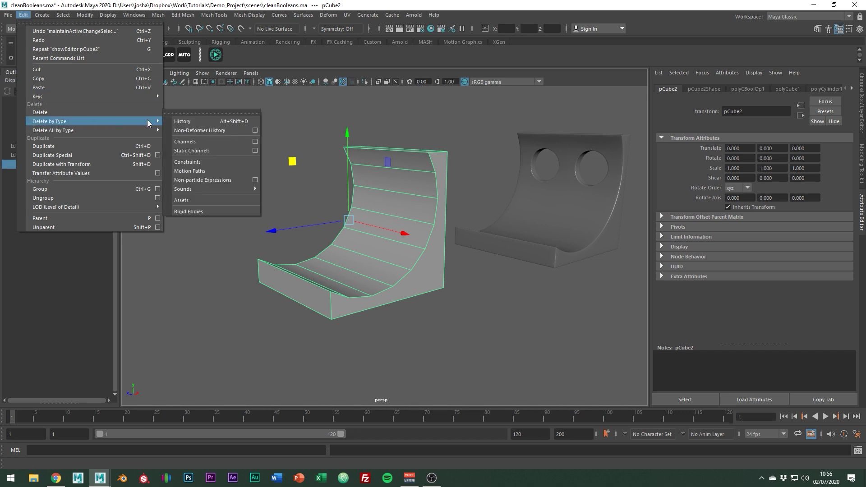
click(206, 121)
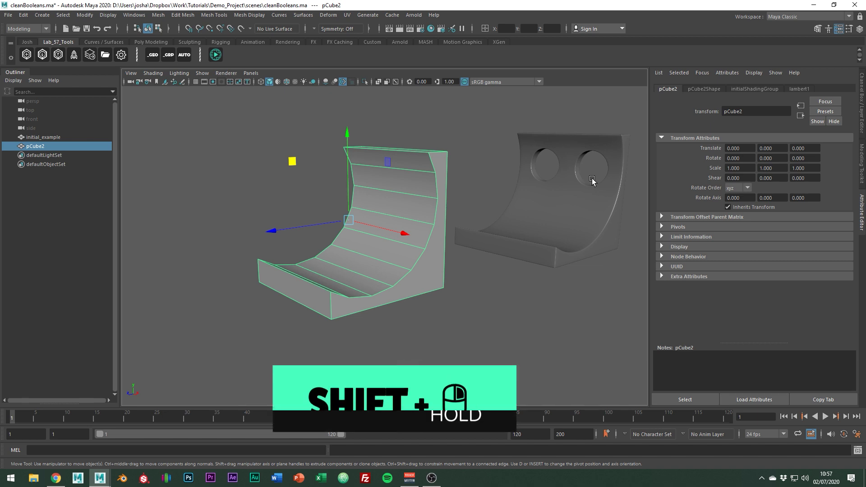
- Cut a vertical edge loop across the bracket with Multi-Cut, then select the left column of faces
shift+right_drag(401, 206, 355, 208)
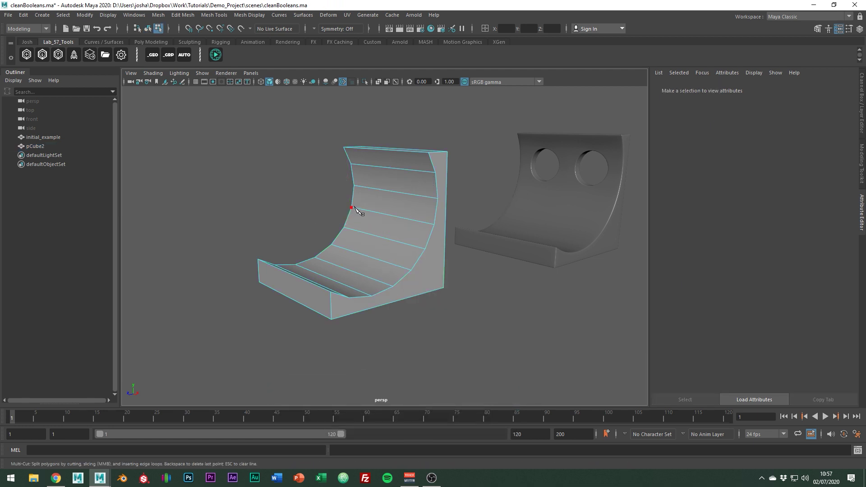
key(ctrl)
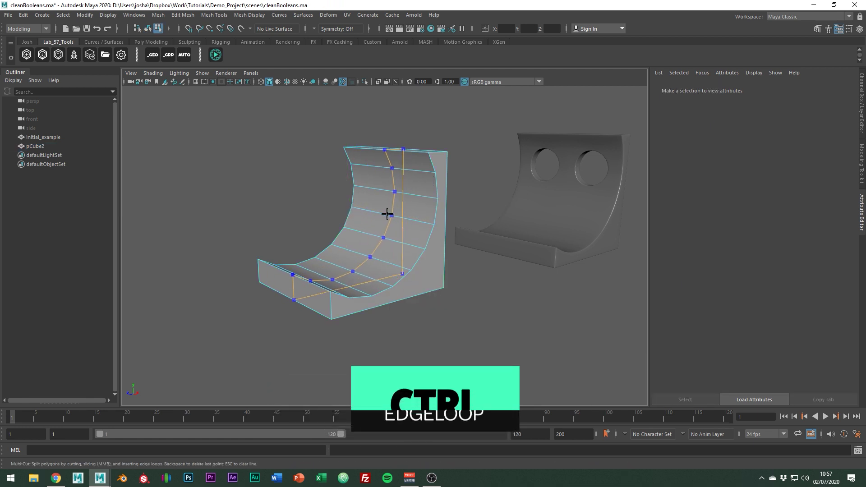
alt+drag(395, 218, 377, 220)
ctrl+click(361, 219)
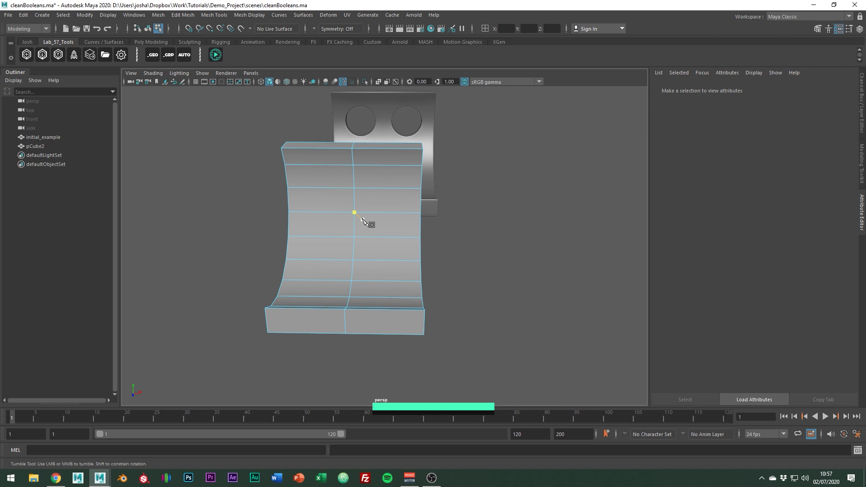
key(w)
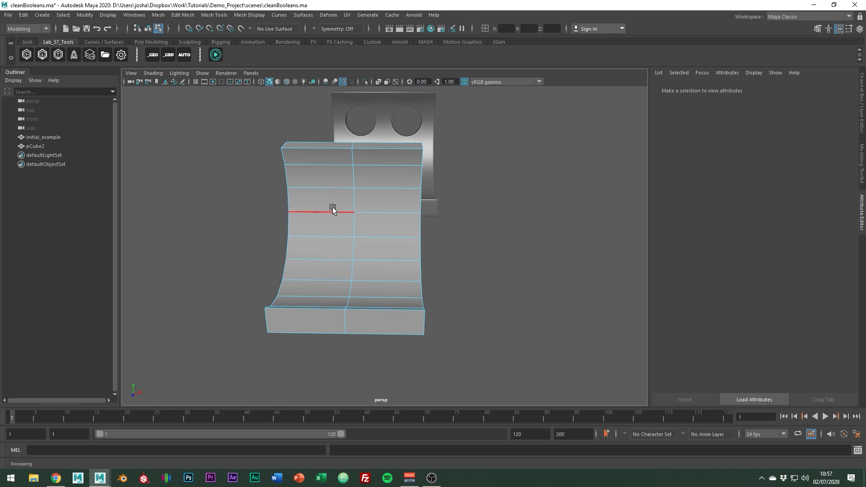
right_drag(337, 179, 338, 204)
drag(243, 113, 305, 317)
- Delete the left half of the mesh and cut edges across the curved side face
key(Delete)
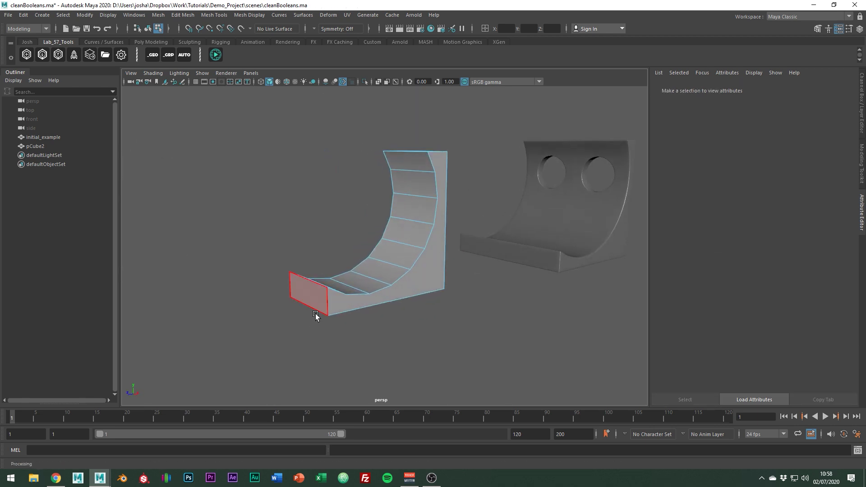
shift+right_drag(428, 232, 384, 237)
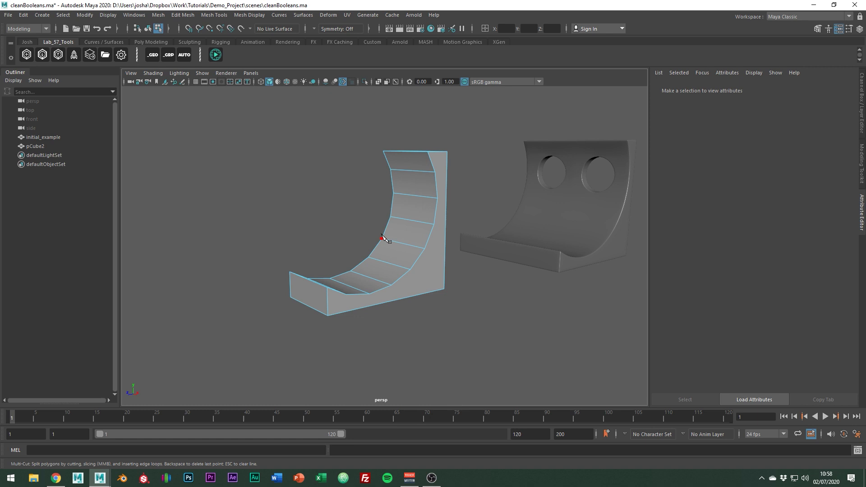
alt+drag(383, 270, 427, 303)
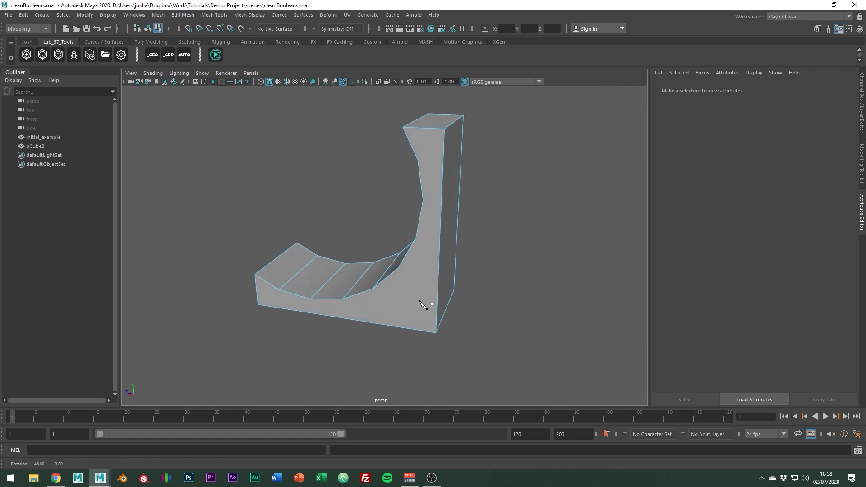
click(443, 160)
click(417, 159)
click(459, 174)
click(442, 198)
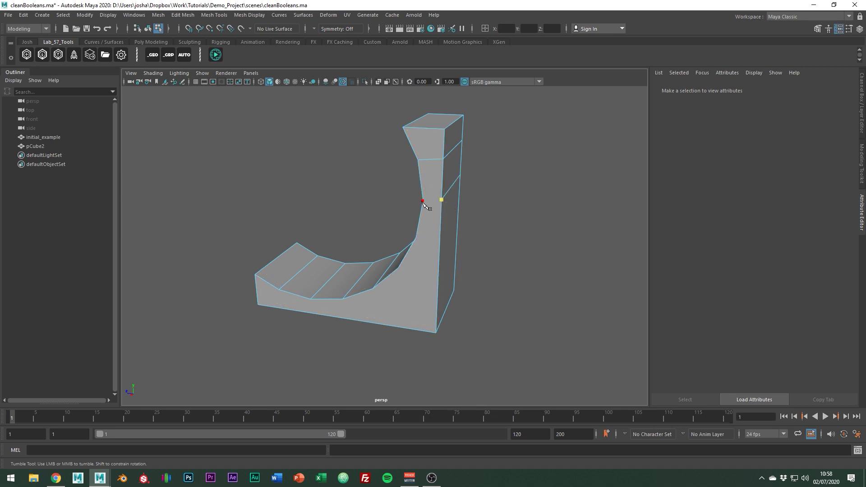
click(424, 197)
ctrl+click(429, 239)
- Cut edges from the inner corner vertex to the curved and vertical edges, then select a bottom edge
alt+drag(317, 300, 319, 284)
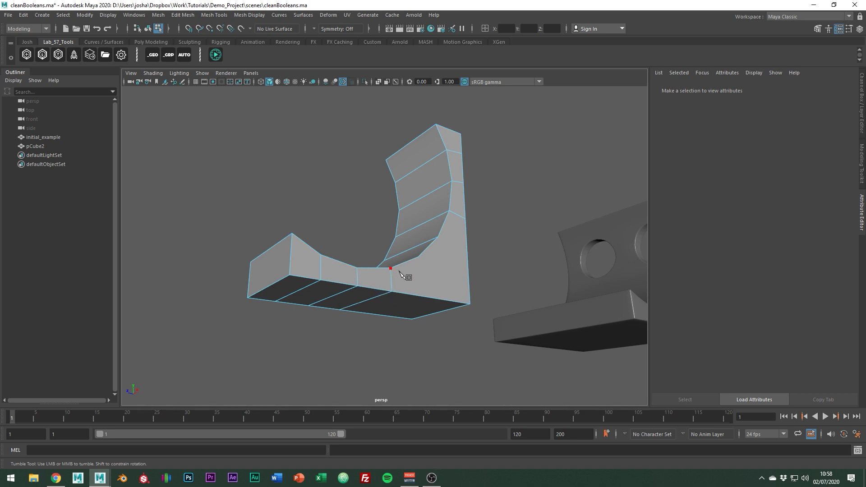
alt+drag(400, 272, 406, 289)
alt+drag(400, 255, 504, 281)
click(389, 265)
click(366, 251)
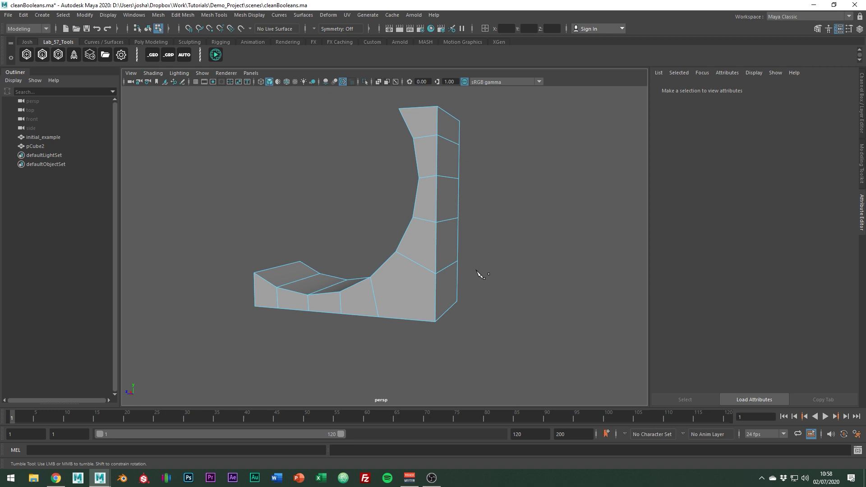
click(435, 274)
key(BackSpace)
click(435, 292)
click(371, 278)
right_drag(420, 229, 422, 205)
click(446, 258)
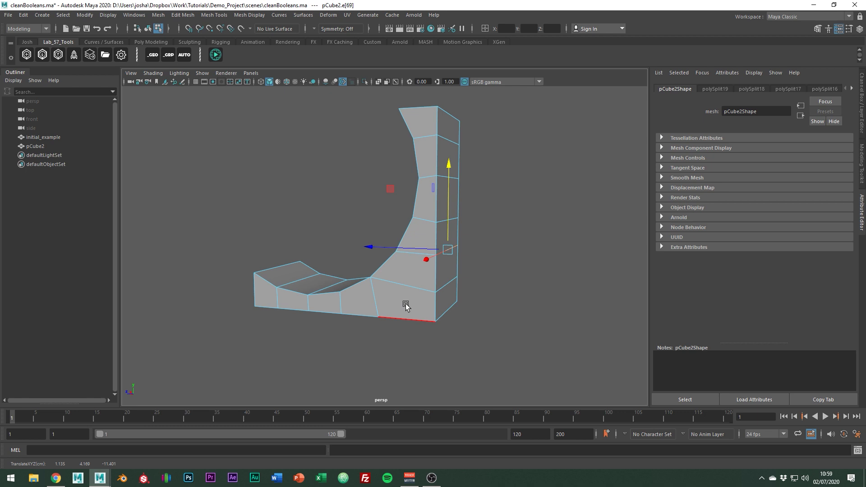
- Switch pCube2 to smooth preview with 3 and orbit around the rounded half bracket
key(3)
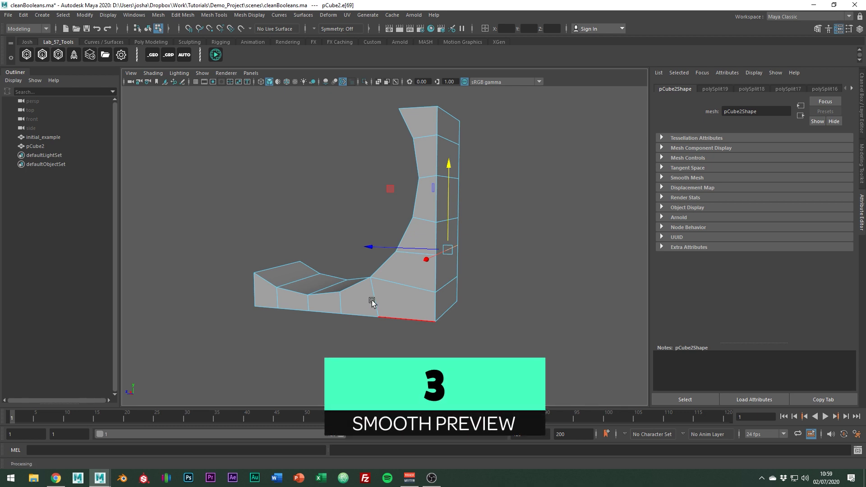
alt+drag(372, 302, 438, 309)
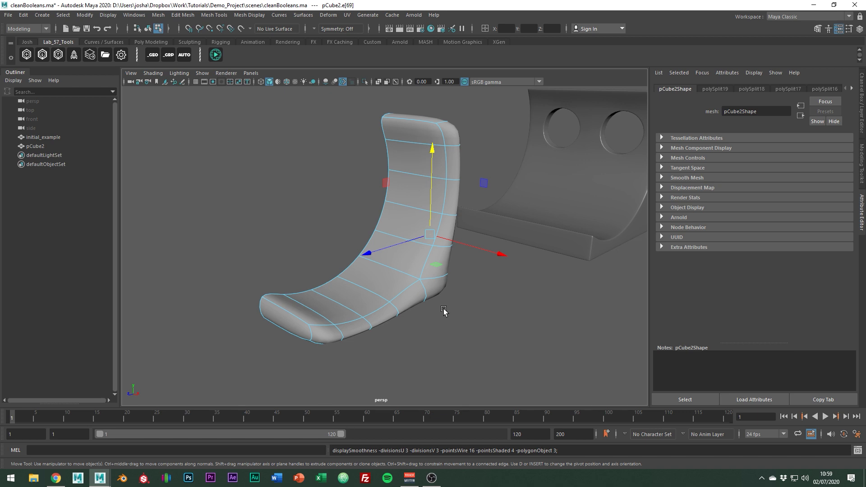
- Bevel the bottom-left and front vertical outline edges with 2 segments and fraction 0.216
key(1)
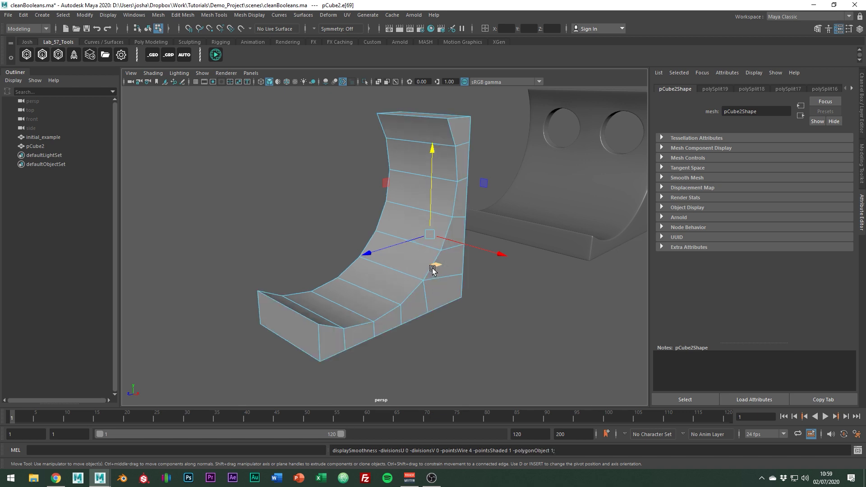
right_drag(429, 229, 403, 226)
key(q)
click(303, 342)
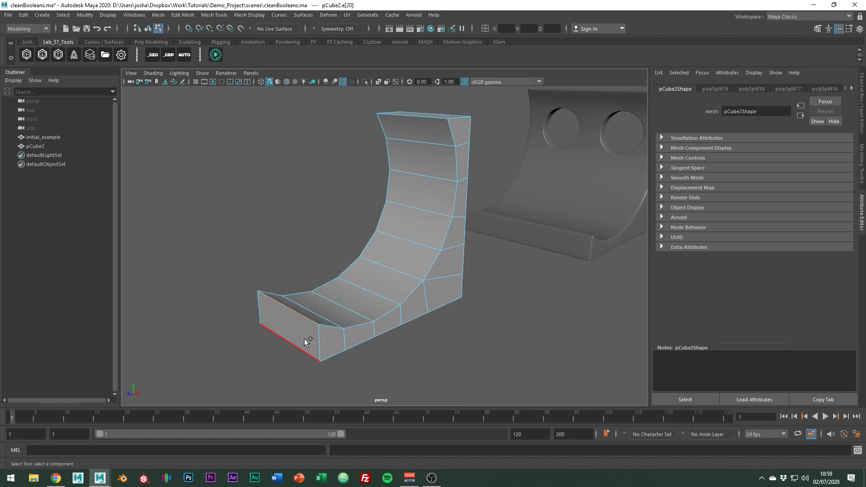
shift+click(318, 340)
alt+drag(437, 120, 443, 142)
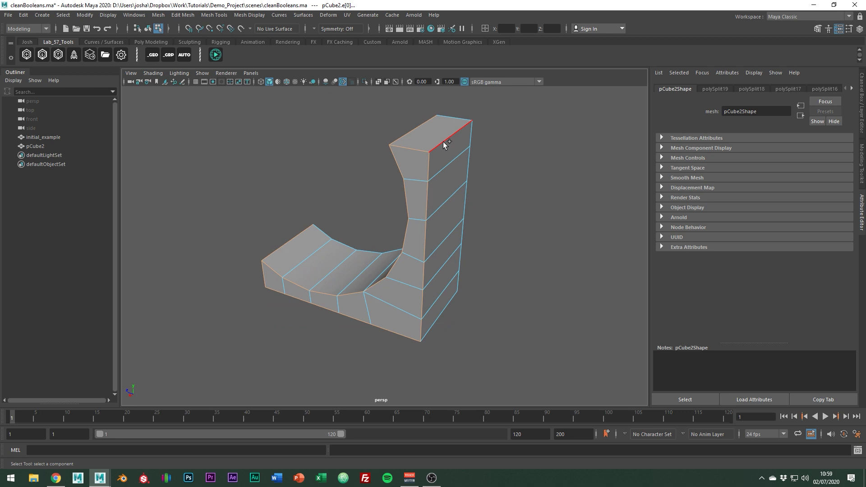
alt+drag(464, 331, 557, 316)
key(ctrl+b)
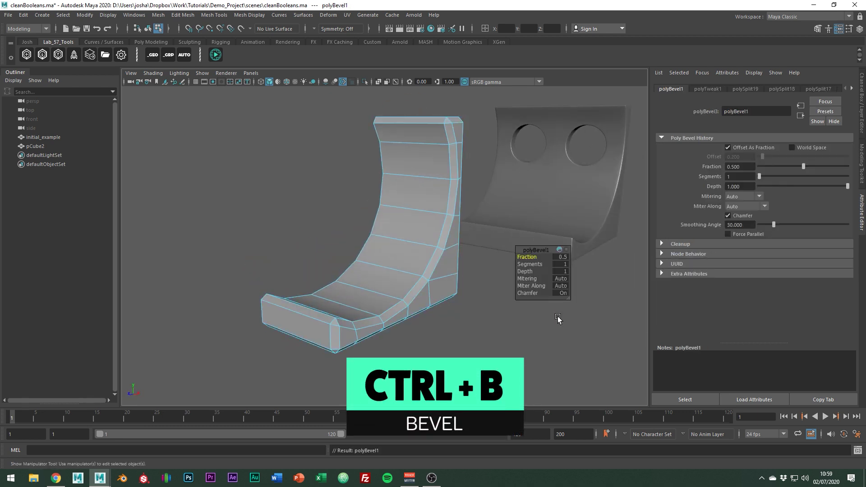
drag(758, 177, 766, 178)
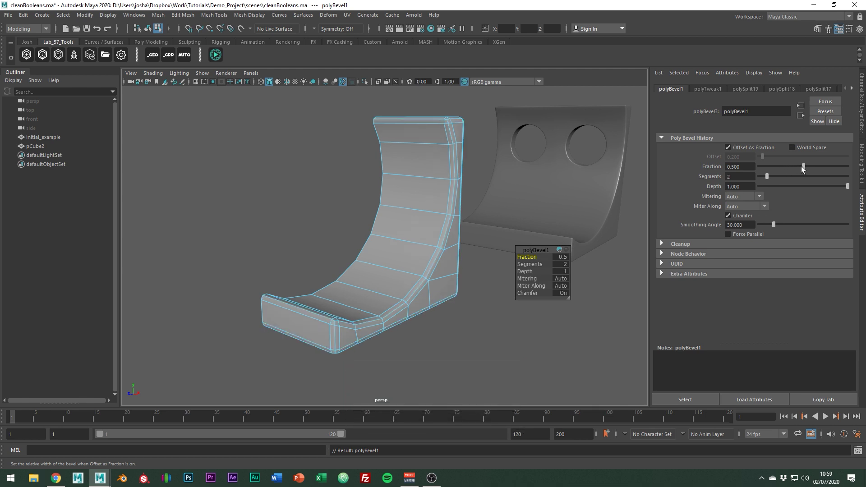
drag(800, 166, 777, 166)
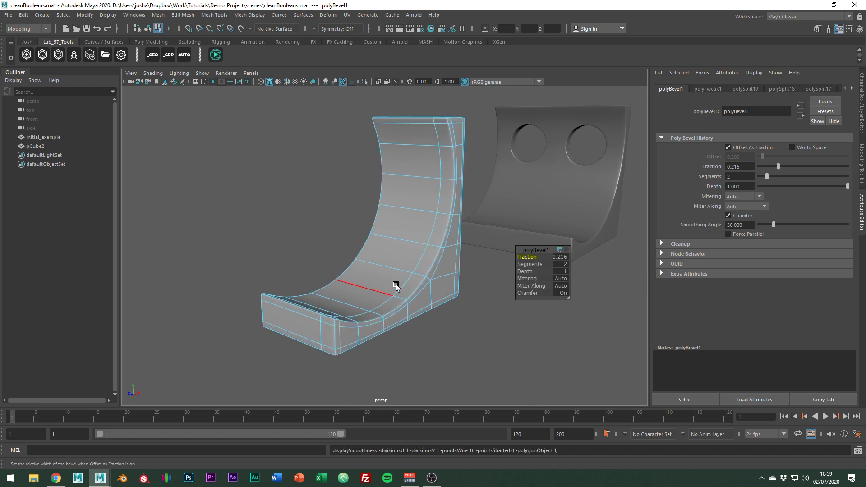
alt+drag(397, 286, 424, 284)
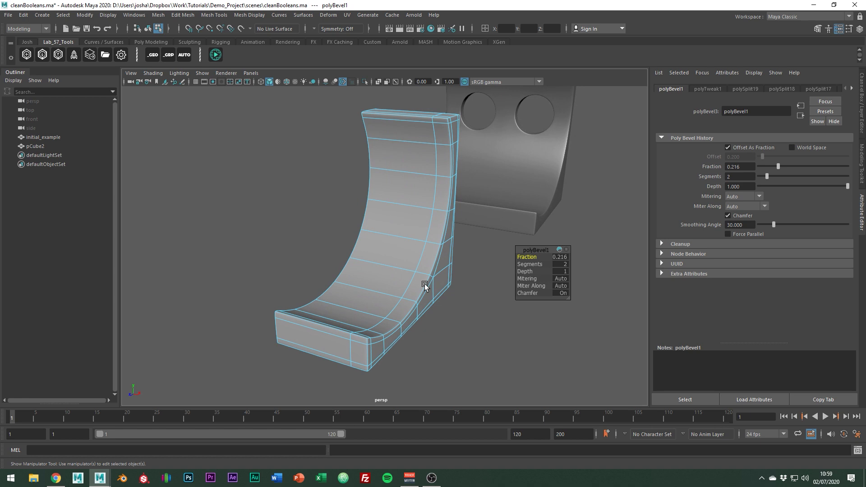
- Return to Object mode and create an 8-sided polygon cylinder beside the bracket
key(1)
right_click(425, 284)
click(469, 217)
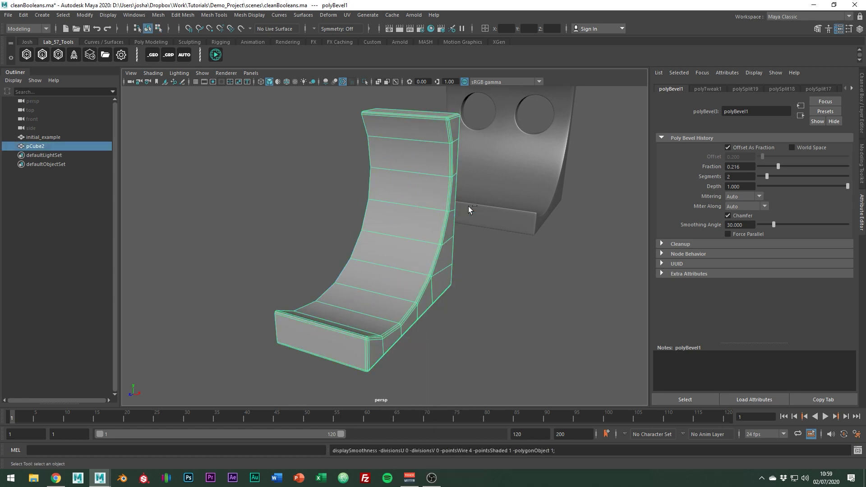
click(520, 315)
shift+right_drag(537, 292, 495, 296)
drag(490, 341, 507, 287)
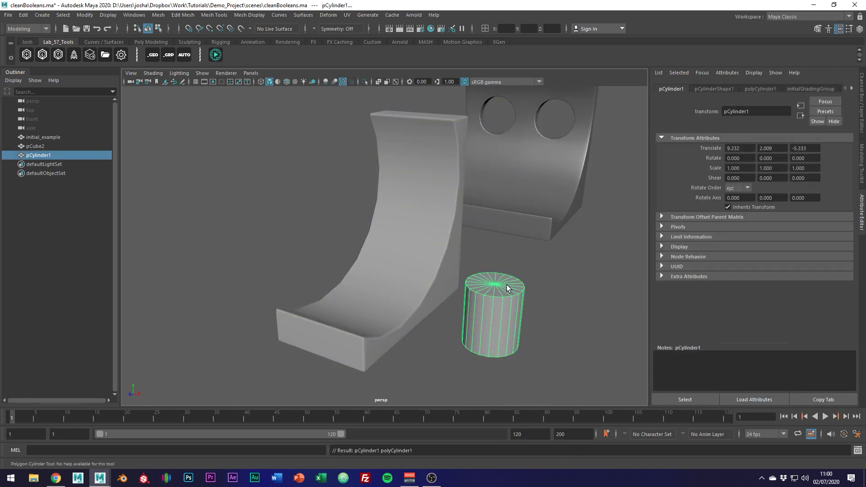
click(761, 89)
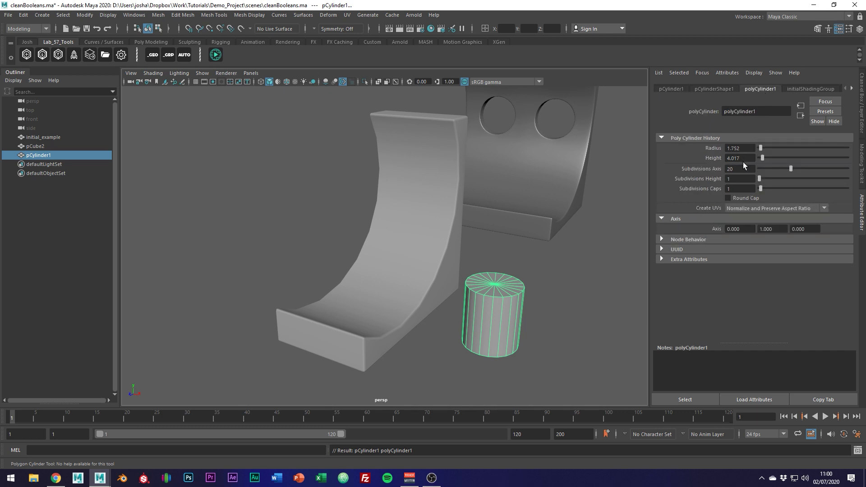
text(8)
key(Return)
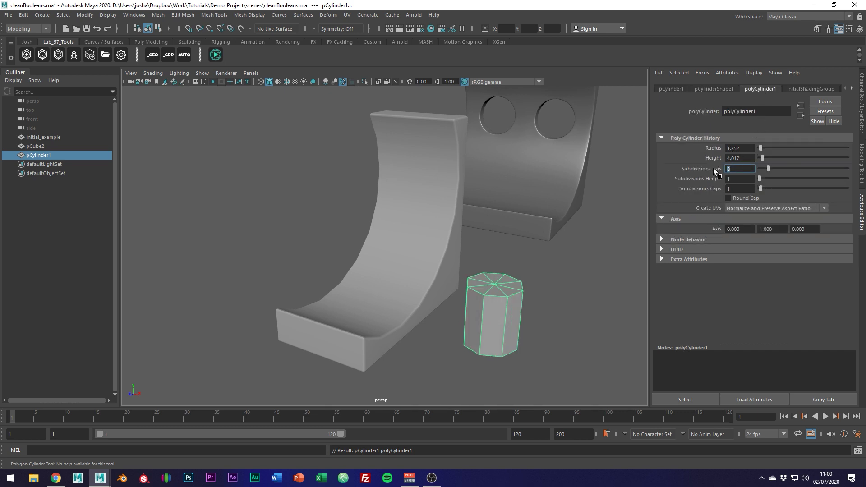
- Turn the cylinder 90° onto its side and move it up into the bracket's upright
key(e)
alt+drag(572, 267, 512, 290)
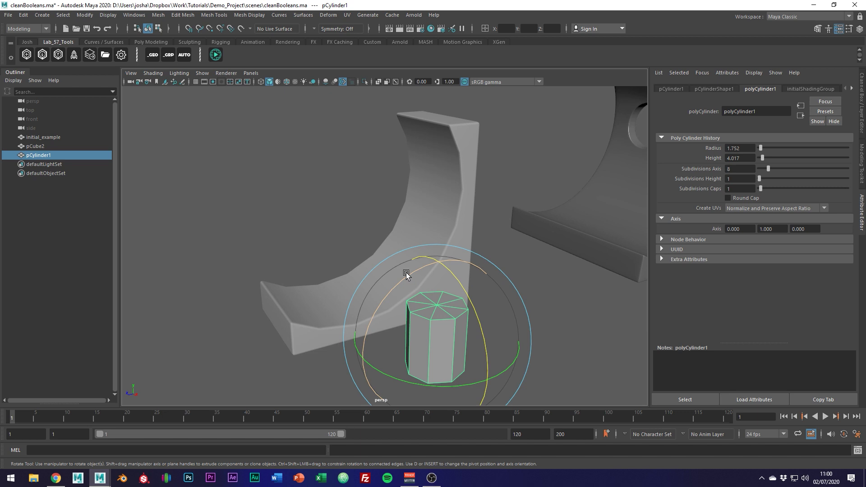
drag(406, 272, 564, 253)
key(w)
middle_drag(578, 236, 455, 125)
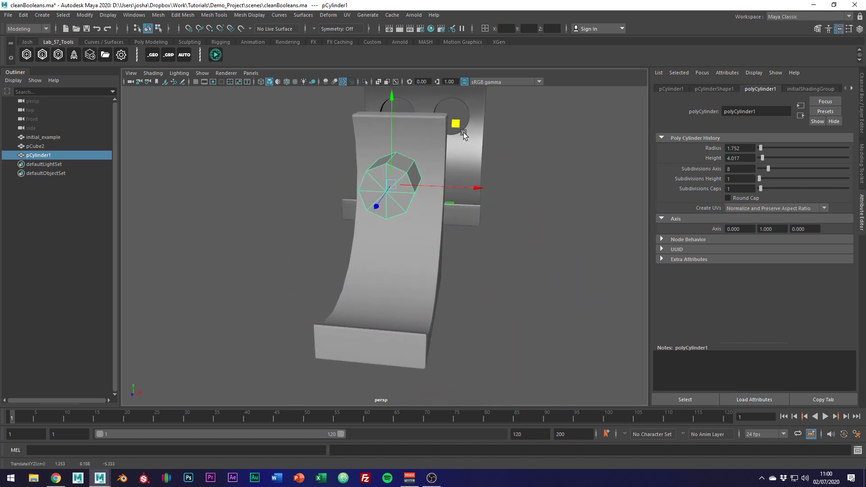
alt+drag(454, 126, 382, 180)
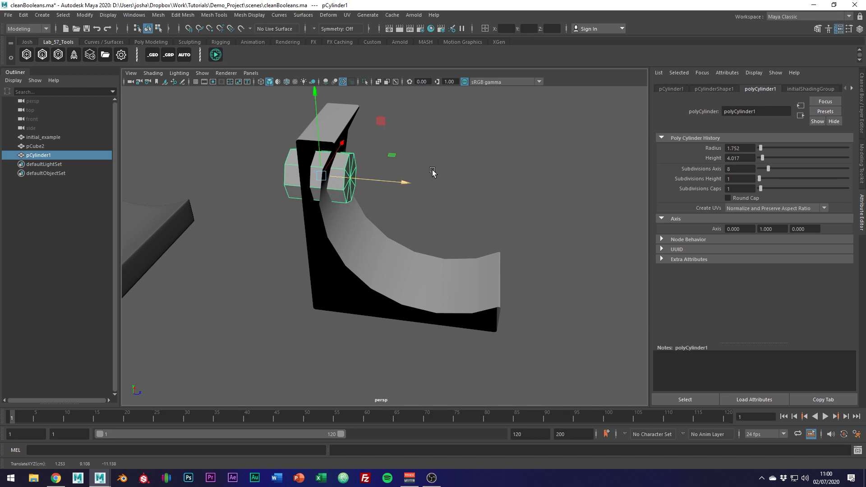
alt+drag(434, 174, 412, 135)
- Widen the cylinder slightly, slide it through the upright, and deselect it
key(r)
drag(455, 235, 460, 263)
key(alt+5)
key(alt+5)
key(w)
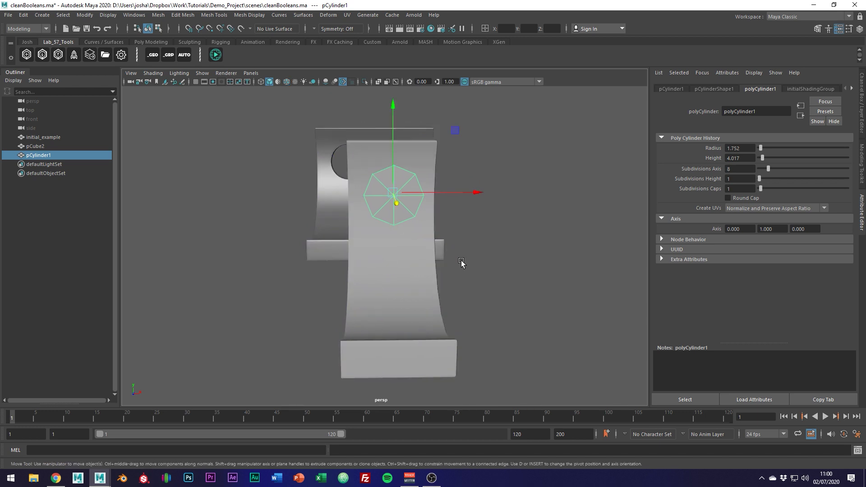
drag(448, 197, 442, 184)
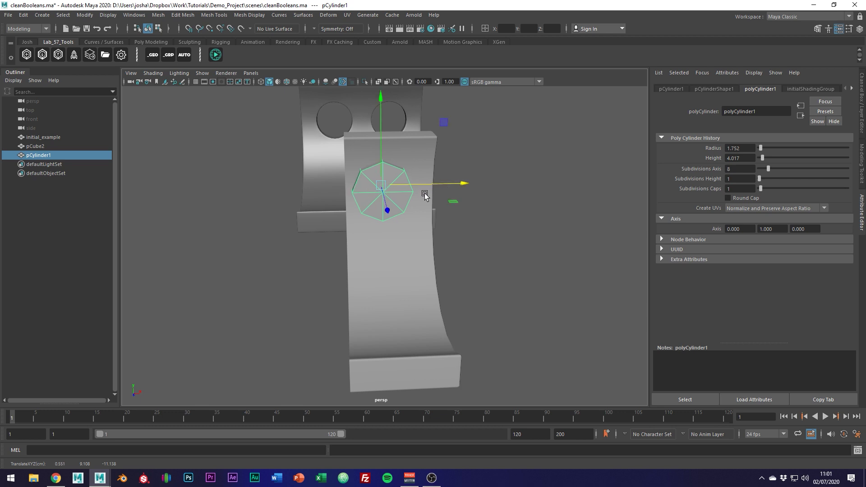
click(542, 265)
alt+drag(543, 265, 433, 223)
- Select the bracket, then the cylinder, and apply Booleans > Difference to cut an octagonal hole
click(433, 223)
key(r)
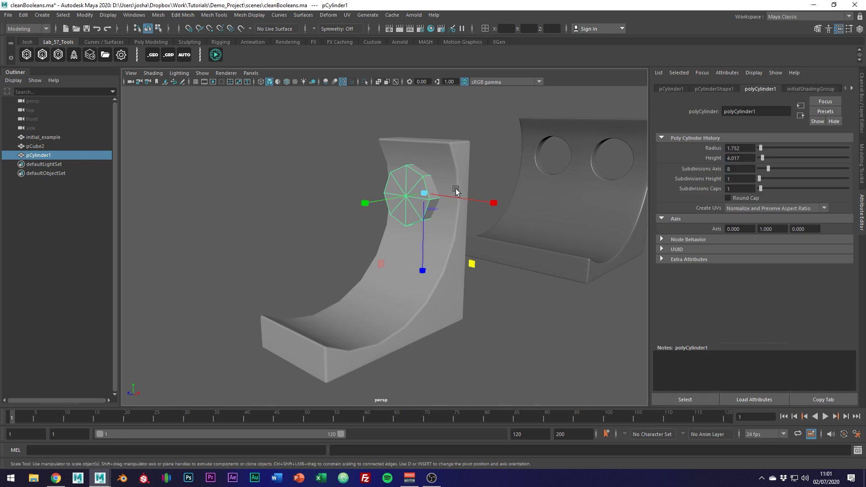
click(471, 266)
click(454, 286)
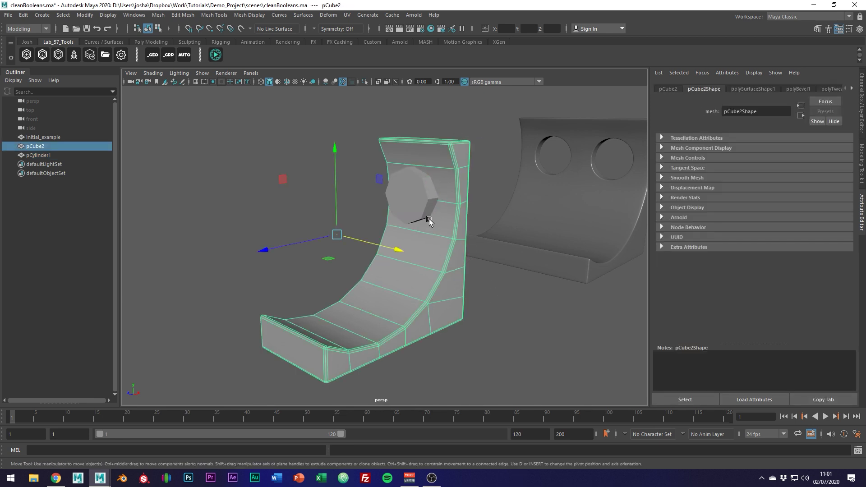
key(w)
shift+click(441, 213)
shift+right_click(497, 283)
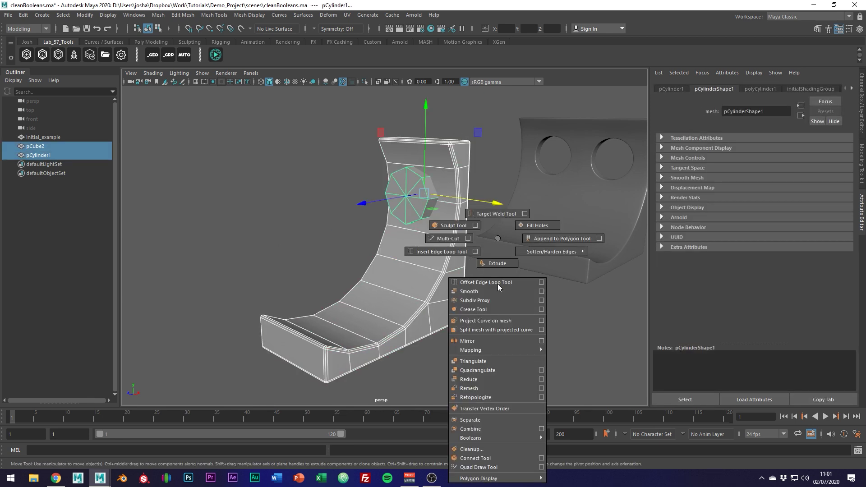
mouse_move(472, 438)
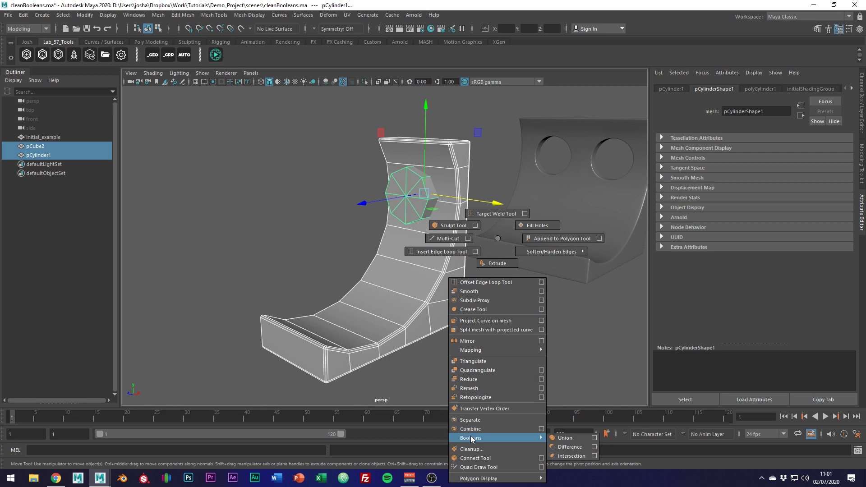
click(559, 448)
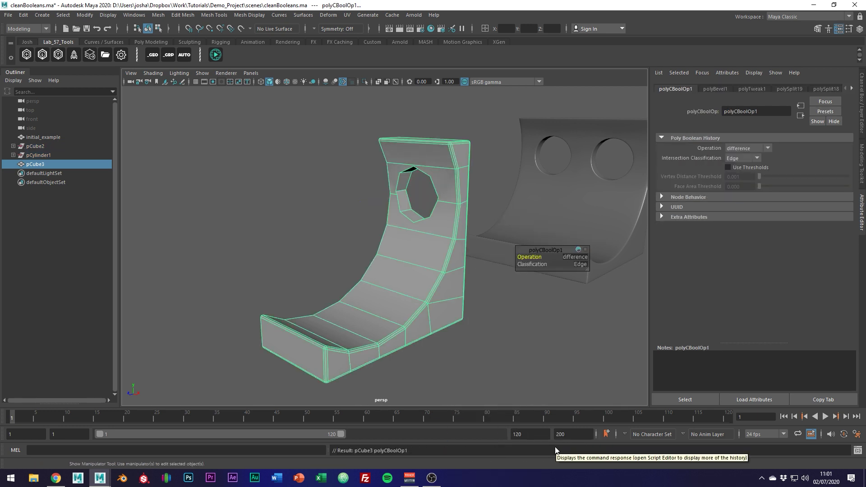
- Use the Target Weld Tool to weld the doubled vertex on the hole's left side onto its corner
key(q)
alt+drag(361, 224, 387, 227)
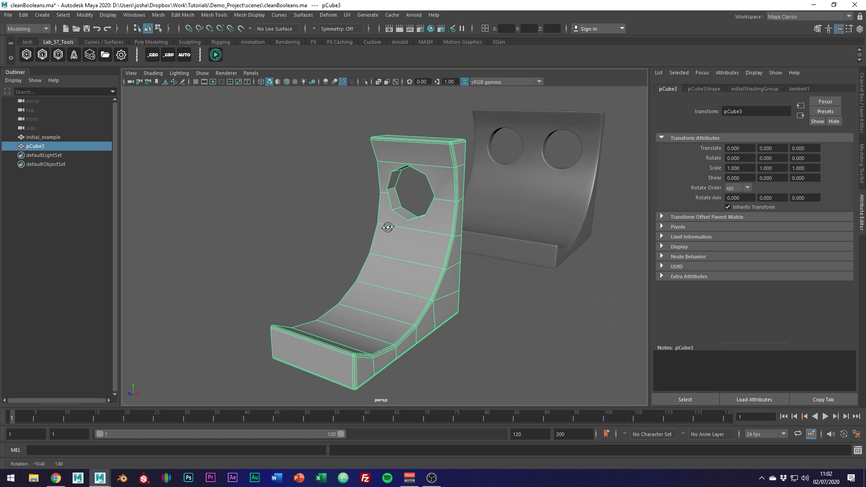
alt+right_drag(388, 227, 545, 232)
alt+middle_drag(498, 174, 483, 263)
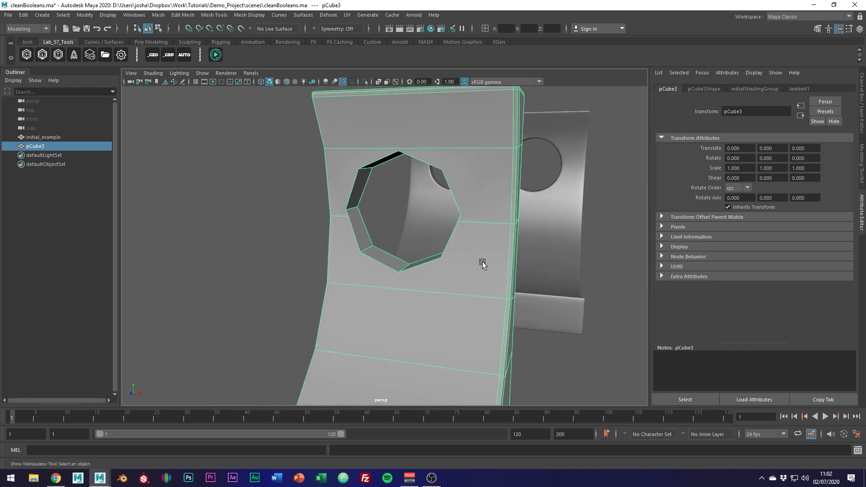
right_drag(491, 227, 444, 227)
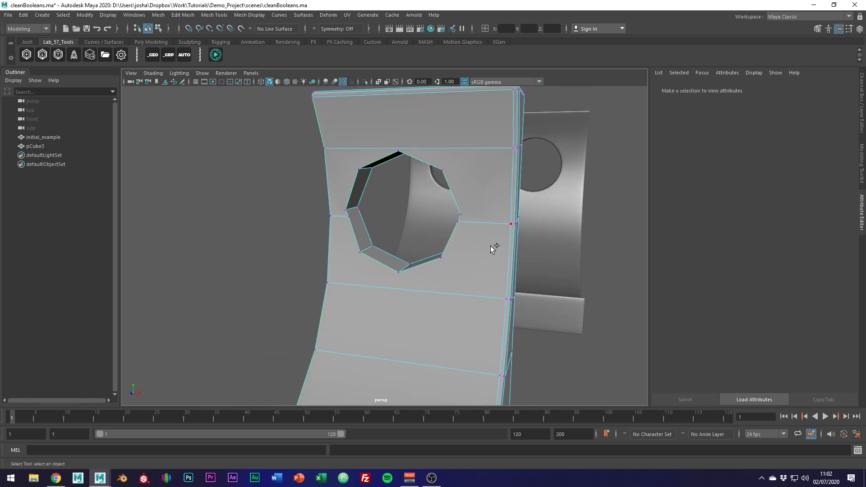
shift+right_drag(491, 246, 491, 247)
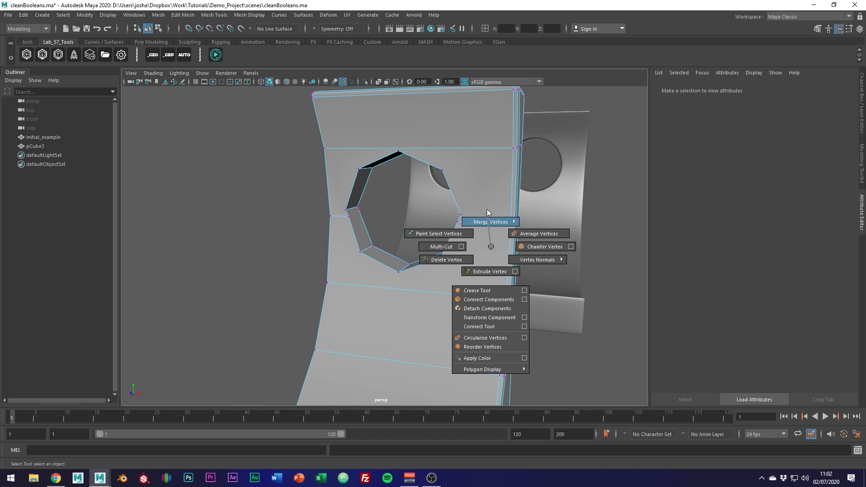
shift+right_drag(486, 209, 487, 209)
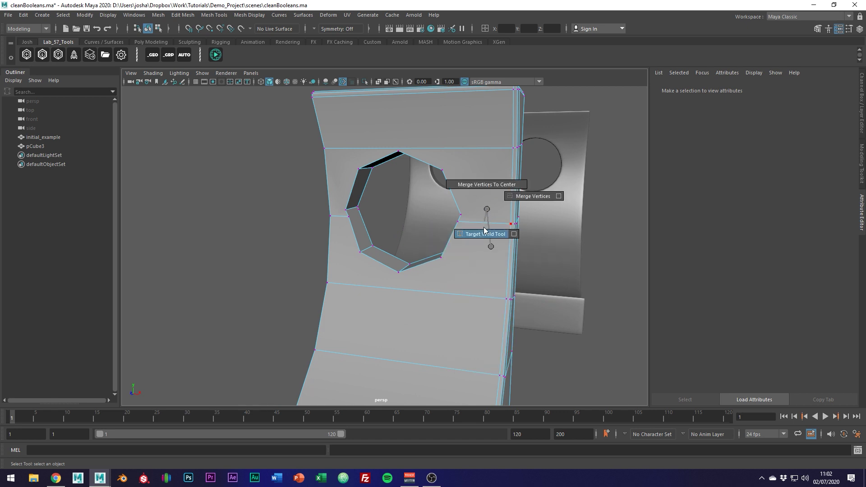
shift+right_drag(482, 235, 481, 235)
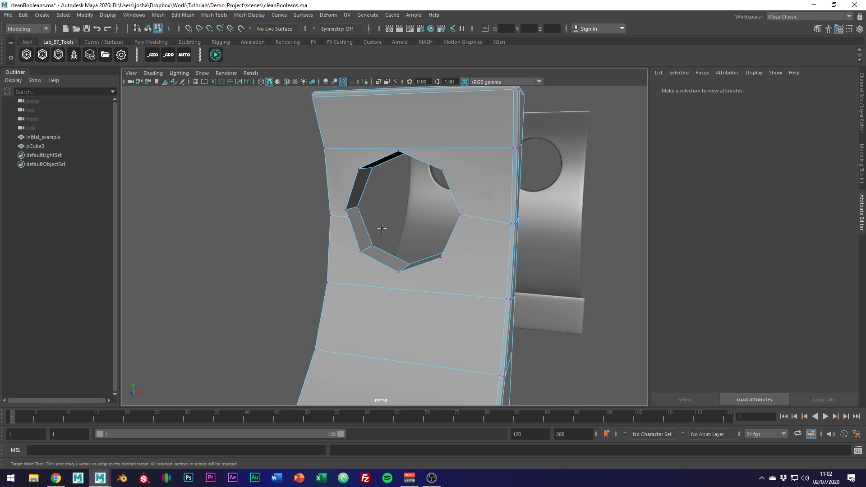
drag(343, 207, 343, 209)
alt+drag(483, 253, 322, 226)
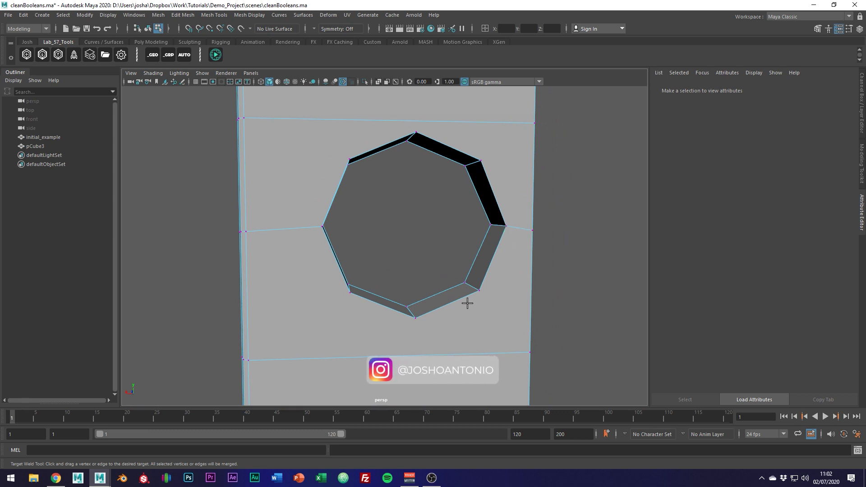
alt+drag(468, 303, 189, 293)
- Raise the vertex beside the hole on the Y axis so it lines up with the edge loop
click(275, 219)
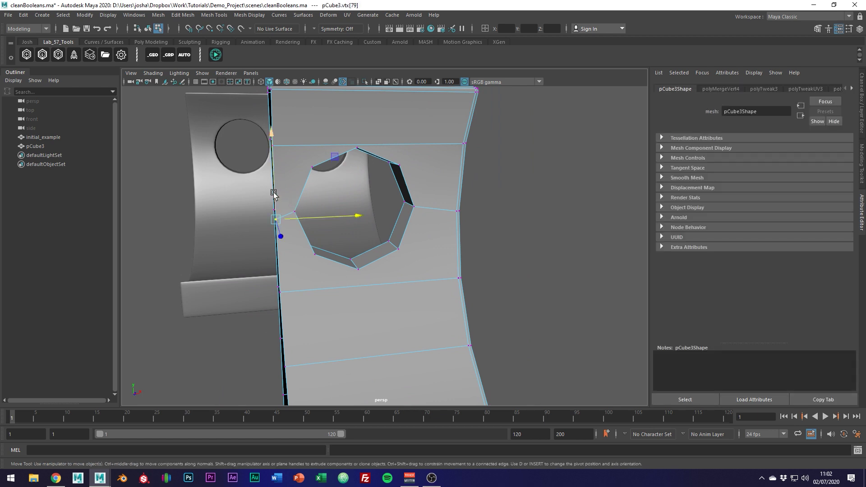
drag(273, 194, 271, 185)
alt+drag(474, 226, 443, 217)
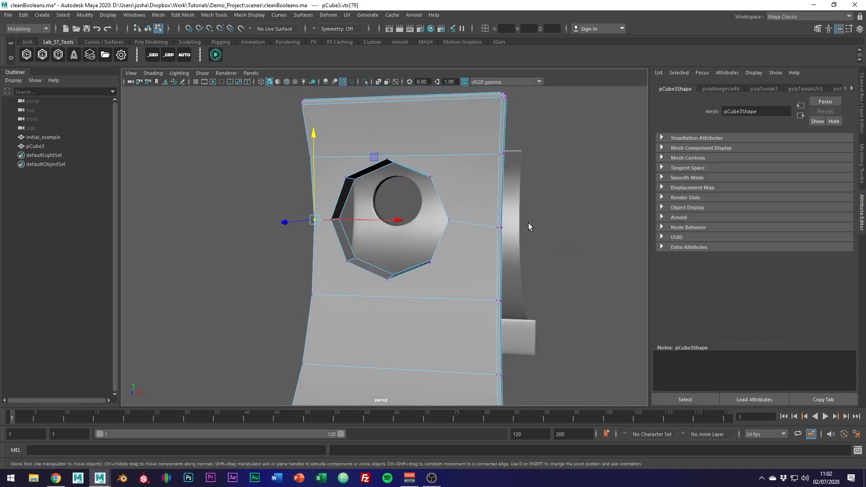
alt+drag(526, 224, 564, 206)
click(539, 238)
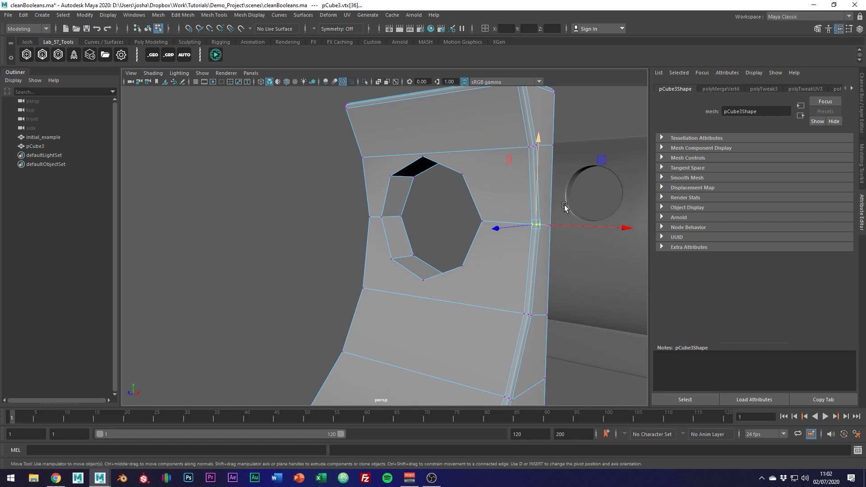
- Extrude the hole's inner faces inward to Local Translate Z 0.205
alt+drag(494, 249, 471, 239)
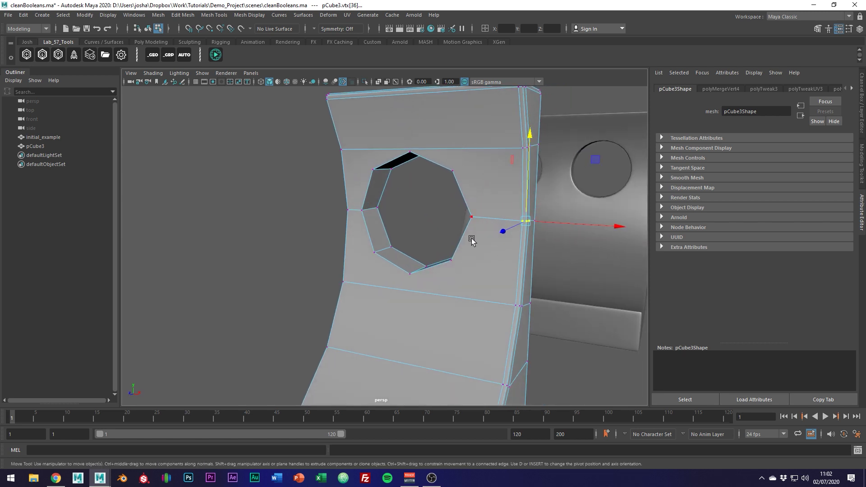
right_drag(354, 232, 373, 251)
click(372, 230)
shift+click(393, 256)
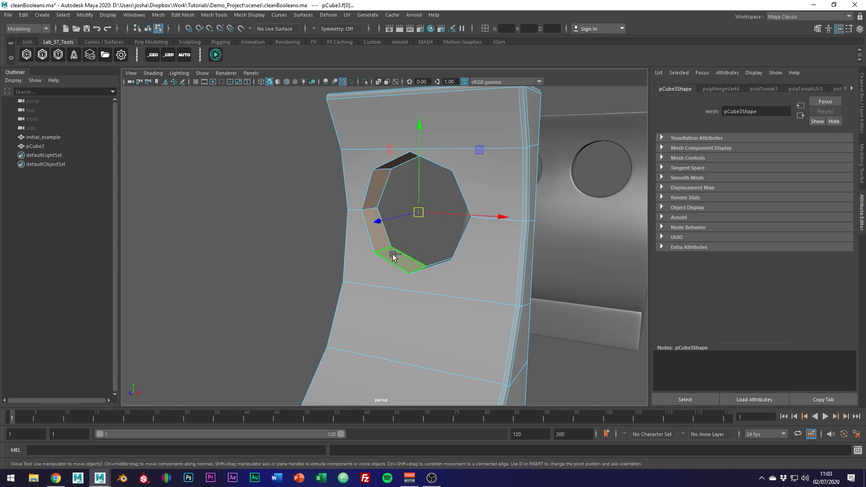
alt+drag(393, 255, 427, 248)
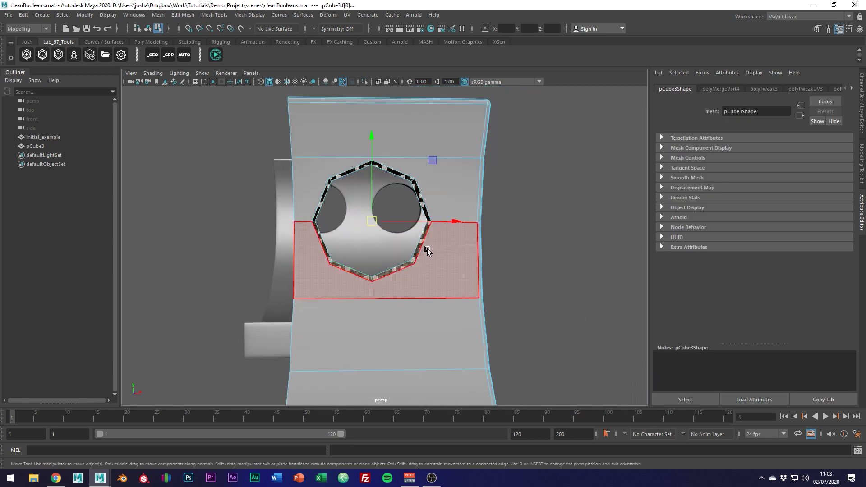
key(ctrl+e)
drag(374, 224, 367, 213)
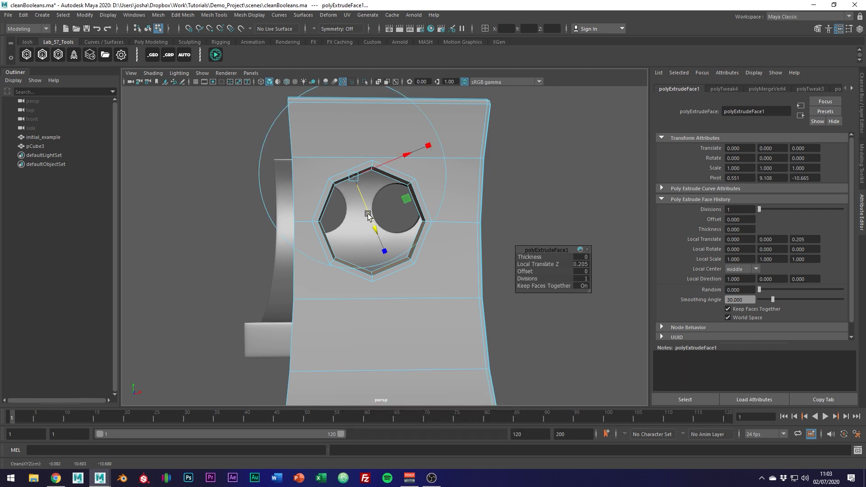
click(405, 155)
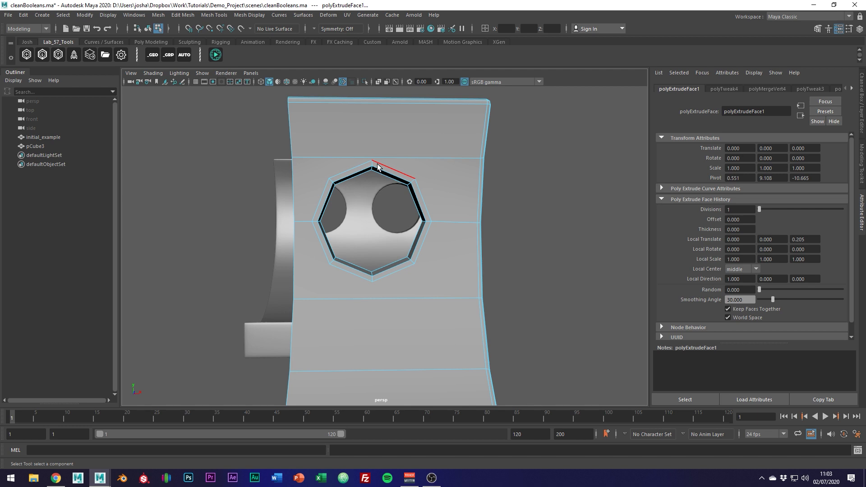
- Multi-Cut a new edge from the hole's top corner up to the top border
alt+drag(420, 170, 423, 147)
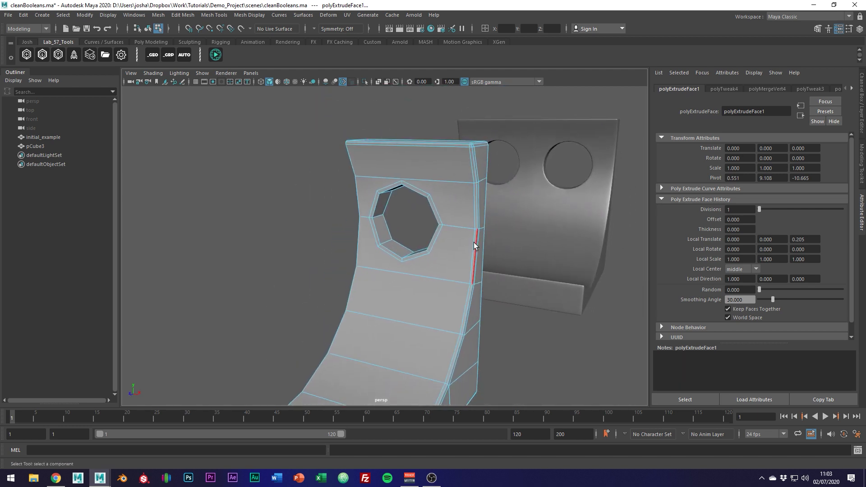
click(446, 248)
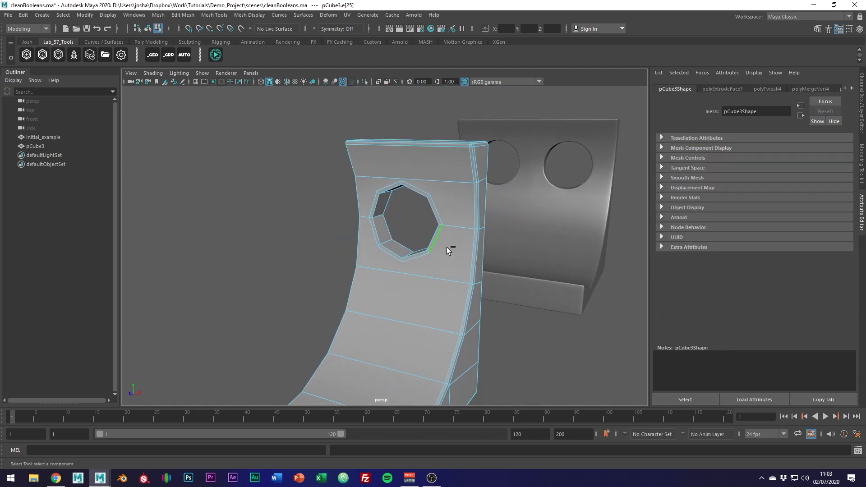
alt+drag(447, 247, 425, 261)
click(463, 282)
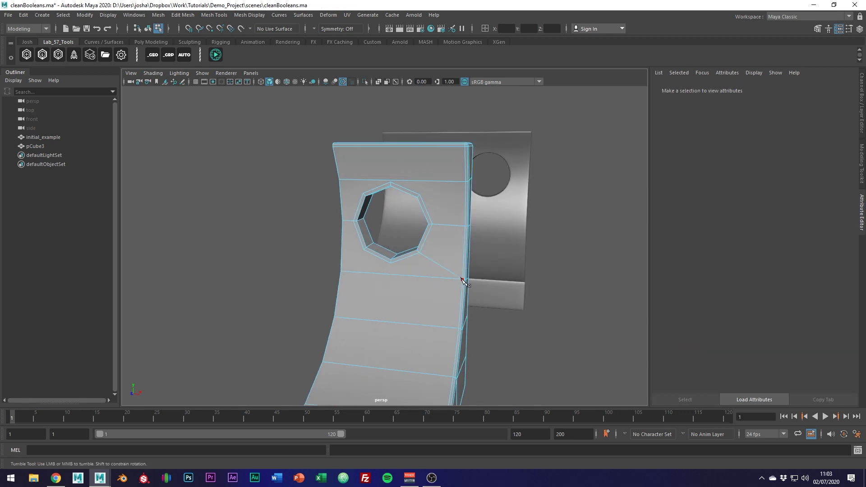
alt+drag(462, 284, 414, 295)
alt+right_drag(413, 296, 387, 250)
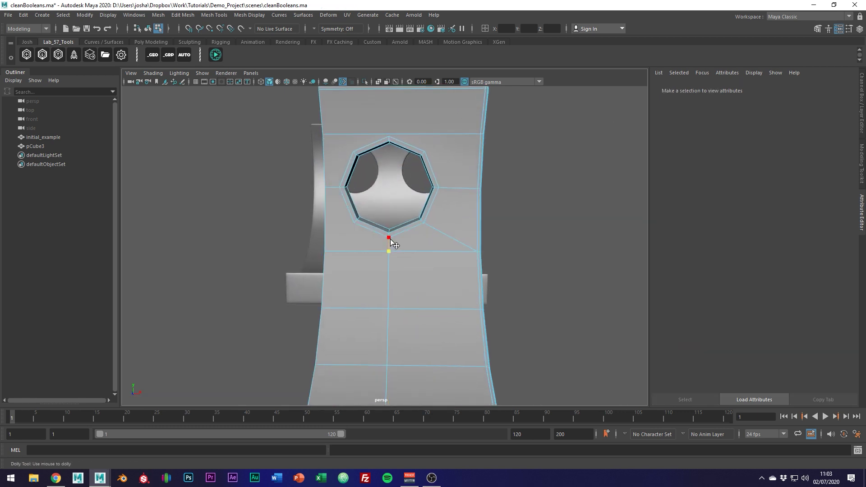
click(325, 251)
alt+drag(482, 141, 409, 243)
click(408, 243)
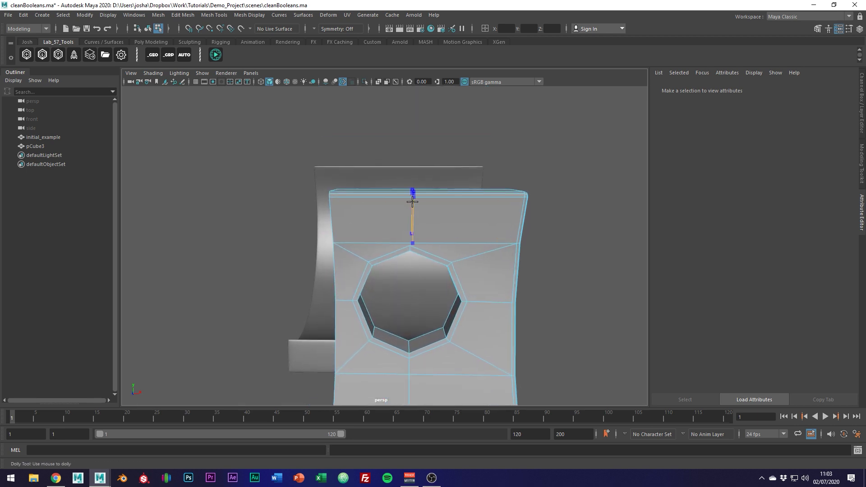
click(410, 194)
right_click(410, 194)
- Slide the vertex above the hole's top corner upward along its edge
alt+right_drag(421, 238, 460, 246)
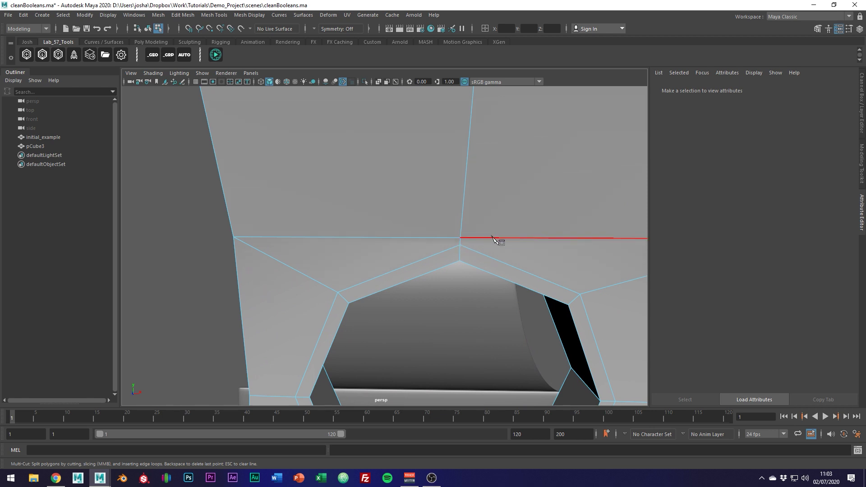
right_drag(492, 230, 464, 236)
click(465, 236)
scroll(481, 239, down, 6)
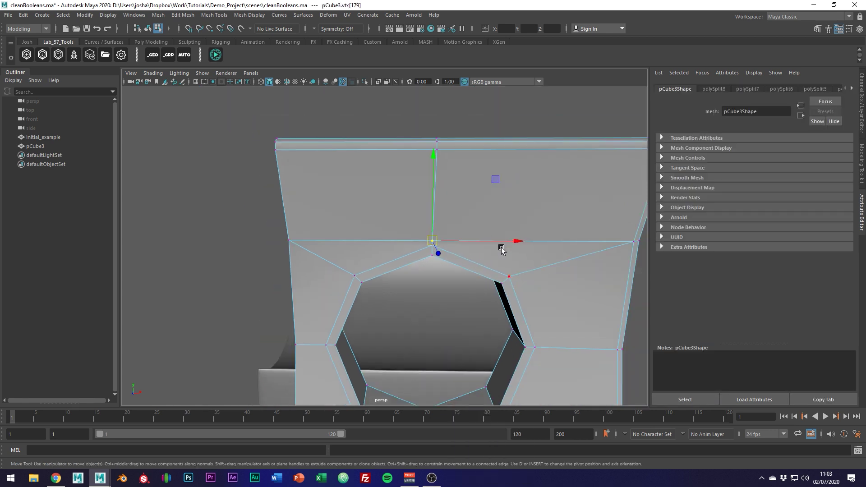
ctrl+shift+drag(420, 242, 420, 221)
scroll(460, 239, down, 3)
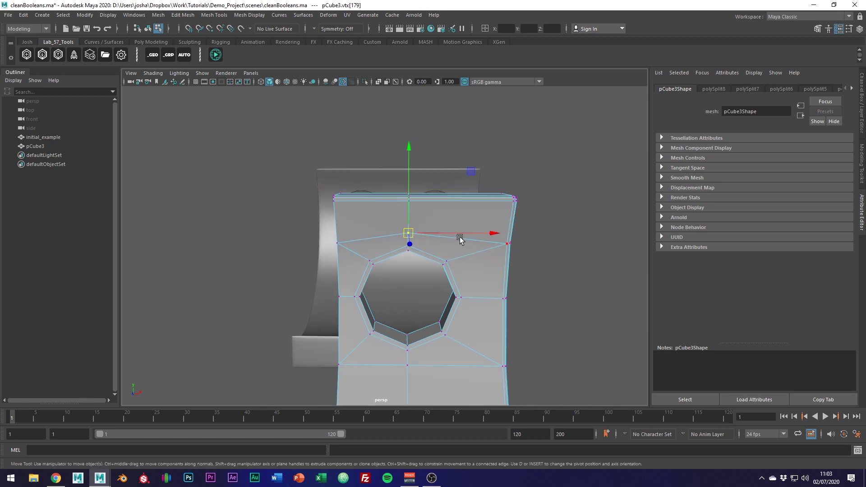
alt+drag(483, 282, 290, 242)
- Multi-Cut diagonal edges from the border vertices to the octagon's corners
key(ctrl+shift+x)
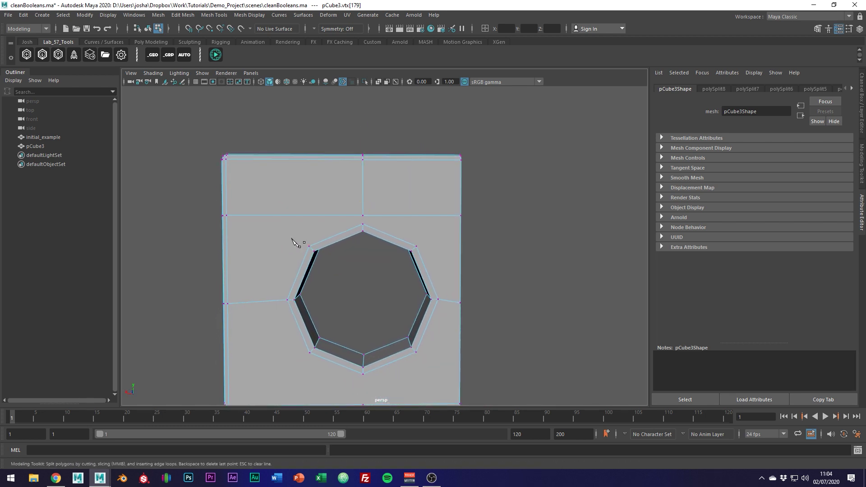
click(226, 215)
right_click(228, 218)
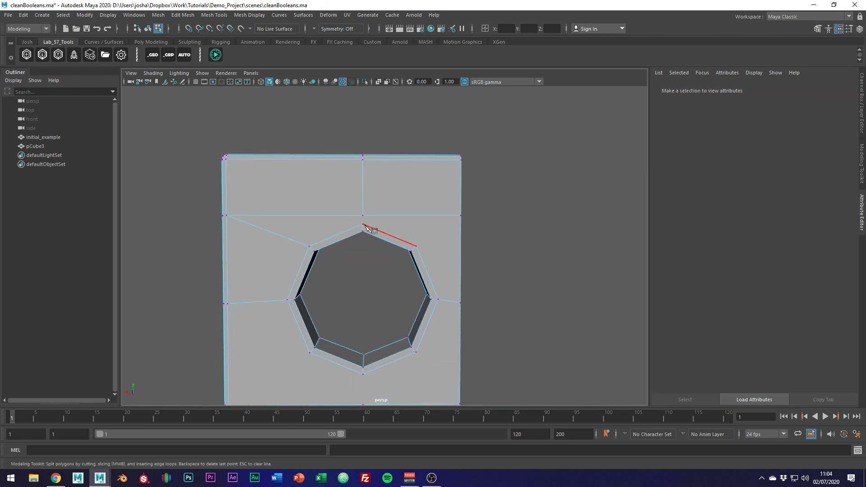
click(410, 336)
alt+middle_drag(410, 336, 408, 238)
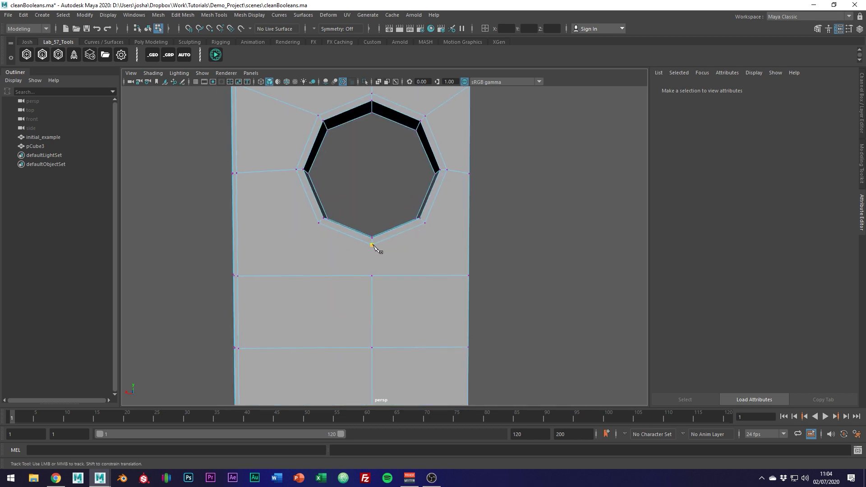
click(319, 223)
- Turn on smooth preview, return to object mode with F8 and select the bracket
key(3)
alt+drag(241, 277, 426, 277)
key(w)
key(F8)
alt+drag(493, 206, 524, 318)
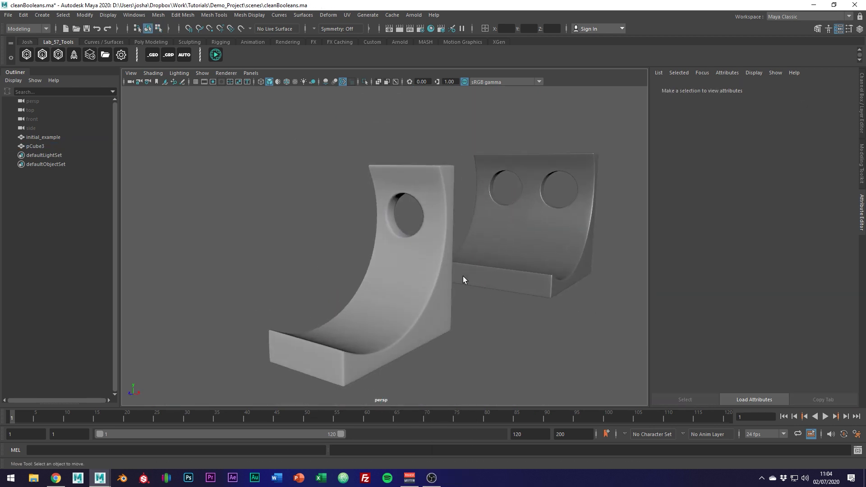
click(406, 239)
- Toggle smooth preview off and back on to check the round hole, then deselect
scroll(393, 216, up, 6)
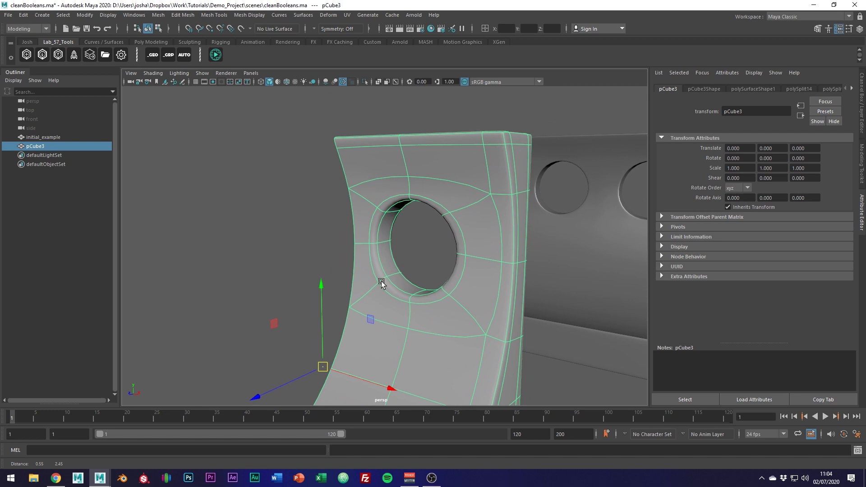
key(1)
shift+right_drag(386, 248, 332, 241)
key(3)
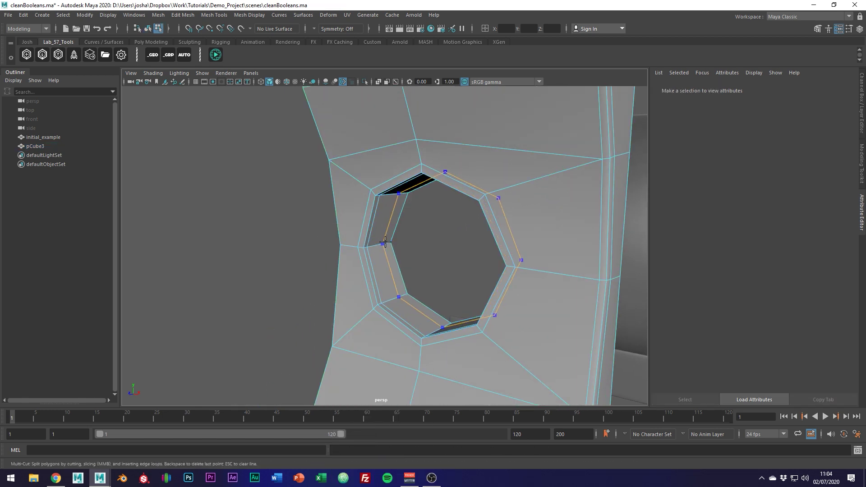
scroll(429, 289, down, 5)
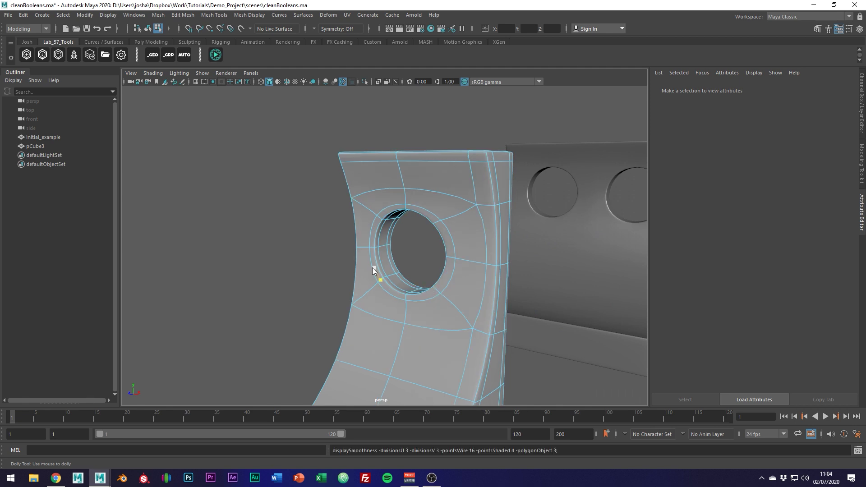
right_drag(381, 281, 323, 215)
click(323, 215)
key(a)
alt+drag(339, 231, 355, 252)
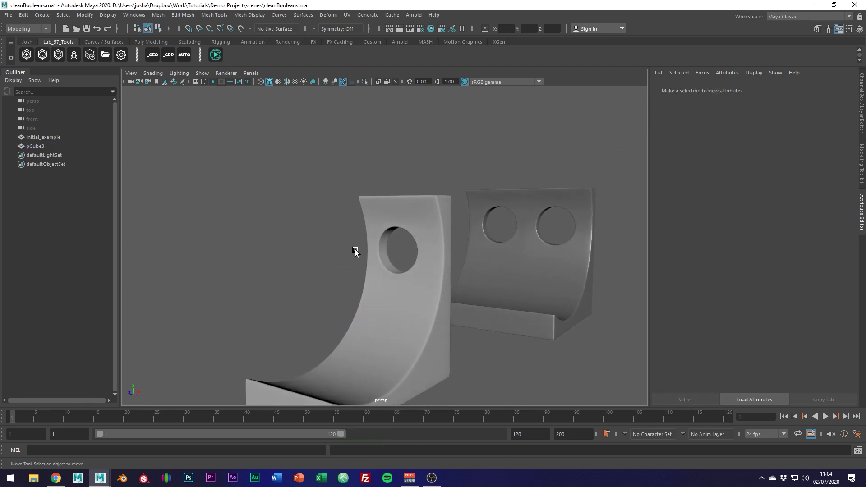
- Delete the bracket's construction history with Edit > Delete by Type > History
click(386, 299)
click(23, 15)
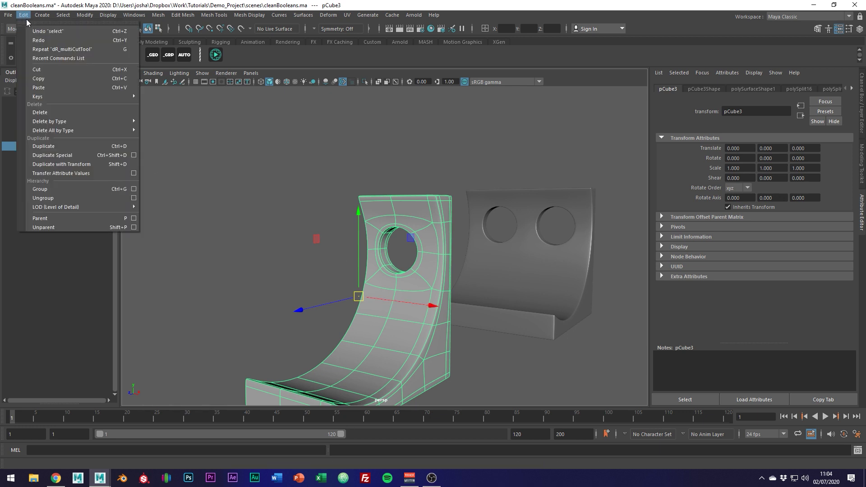
click(153, 121)
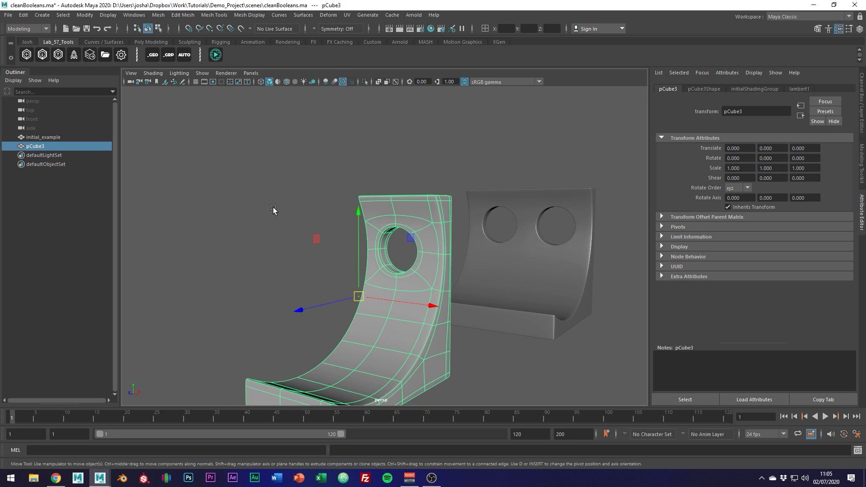
- Mirror pCube3 across X with Mirror Axis Position set to Bounding box
shift+right_click(397, 286)
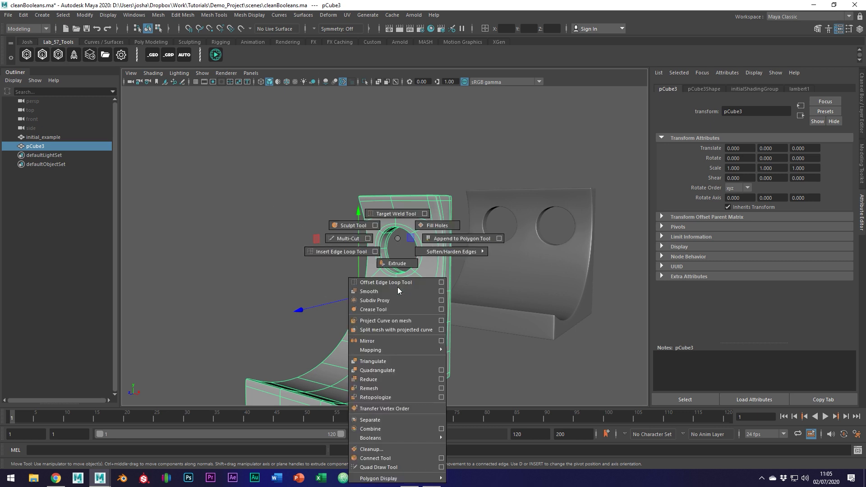
click(389, 340)
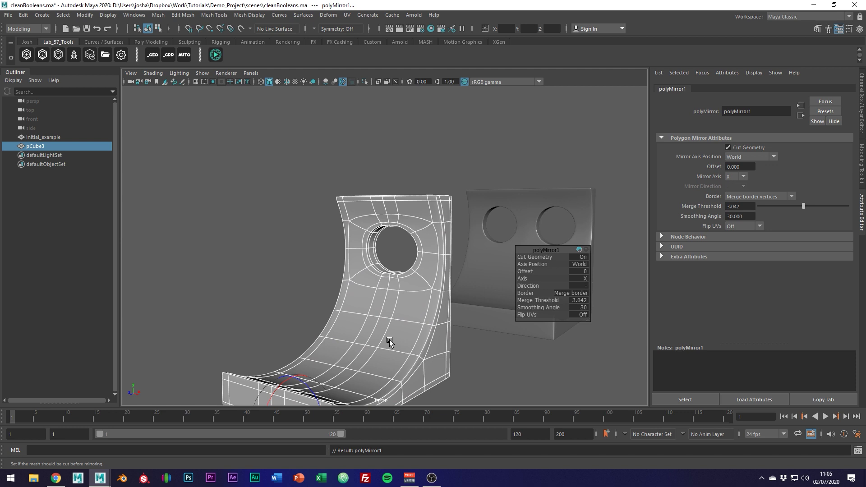
alt+drag(389, 341, 418, 346)
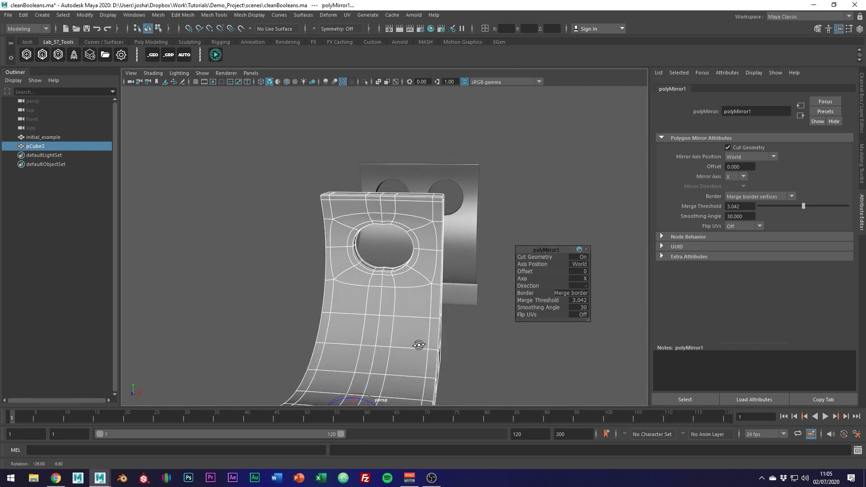
key(1)
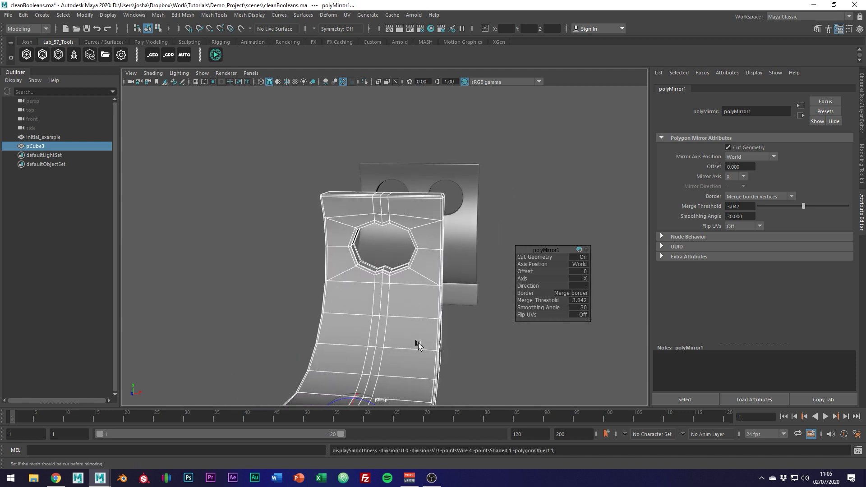
click(740, 164)
click(743, 165)
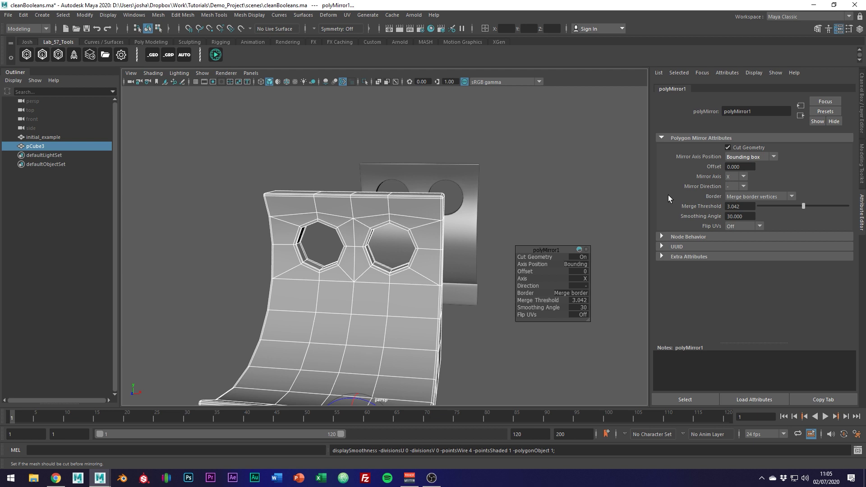
key(t)
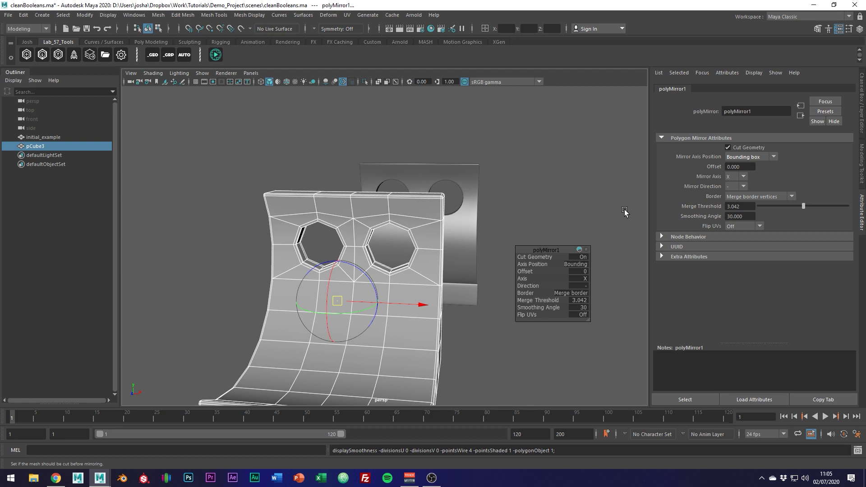
- Tumble around the smooth-previewed full bracket to compare it with initial_example
click(443, 326)
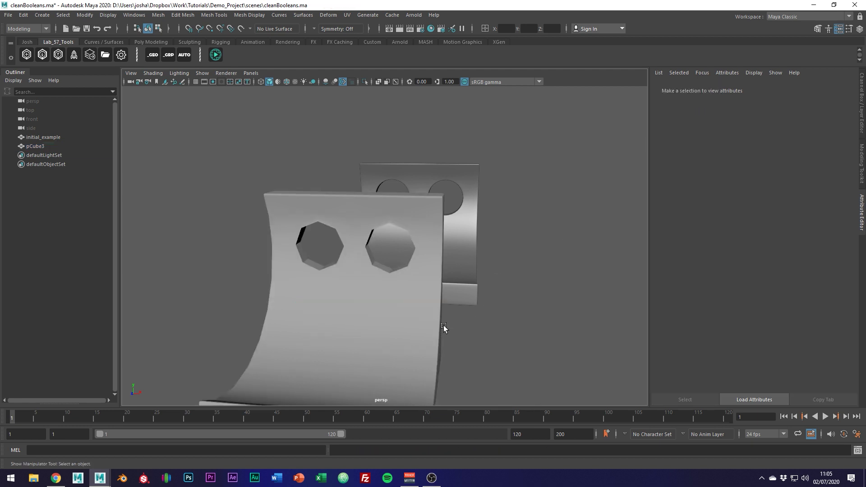
click(440, 326)
click(477, 337)
alt+drag(477, 337, 392, 309)
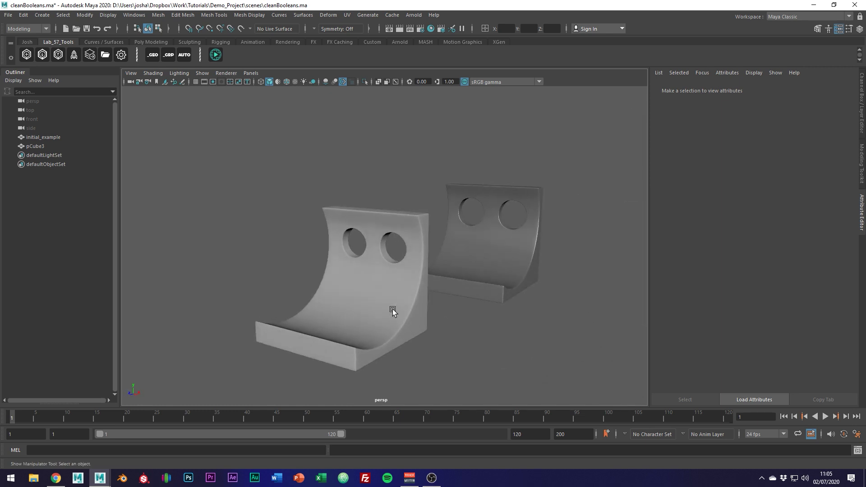
click(393, 309)
right_drag(386, 296, 454, 459)
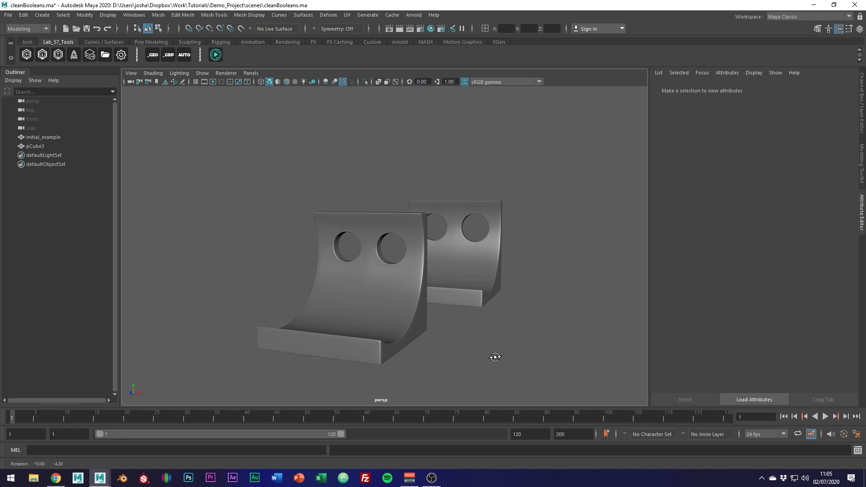
mouse_move(495, 357)
alt+mouse_down()
mouse_move(535, 346)
mouse_move(348, 336)
mouse_move(320, 380)
mouse_move(427, 373)
mouse_move(528, 347)
mouse_move(488, 352)
mouse_move(483, 363)
alt+mouse_up()
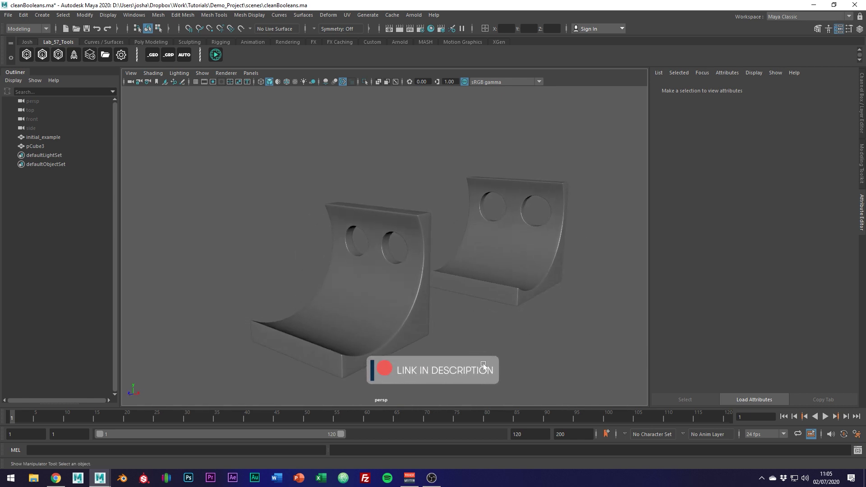